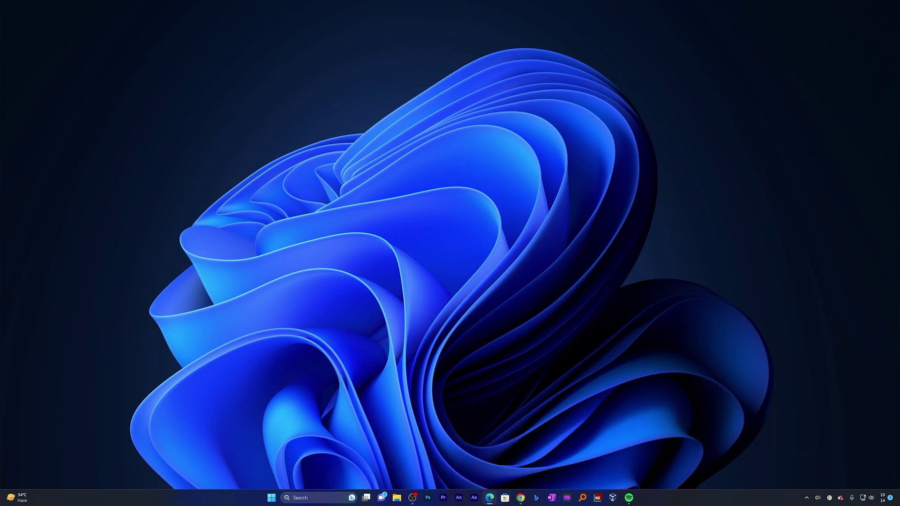
Step: Search 'google remote desktop' in Edge and open the Chrome Remote Desktop result
{"action": "left_click", "coordinate": [489, 497]}
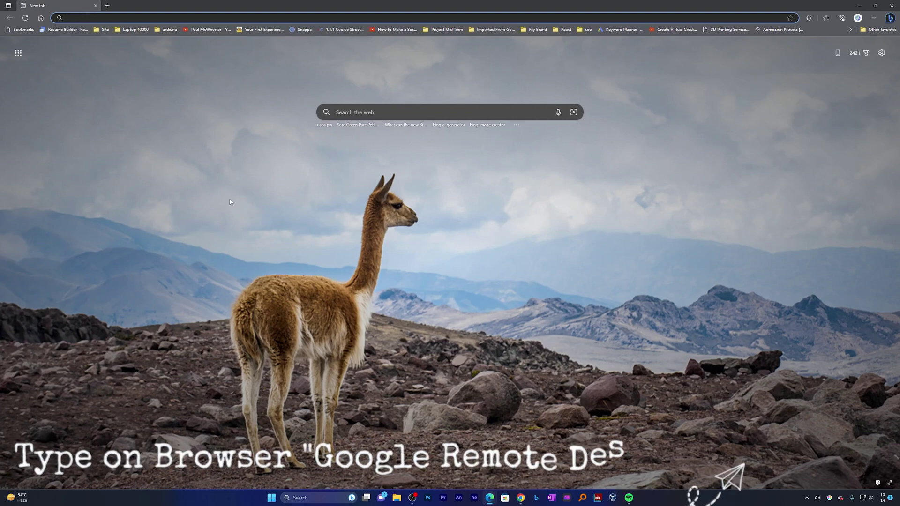
{"action": "type", "text": "google remo"}
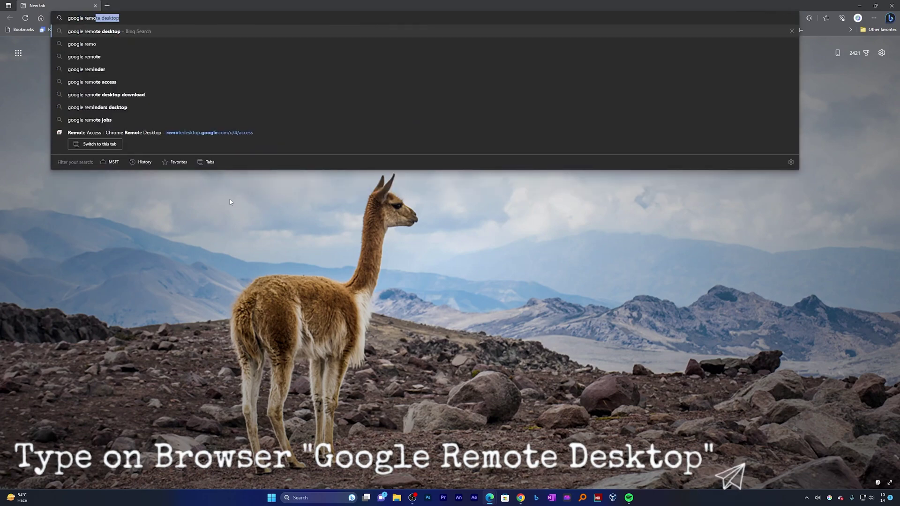
{"action": "type", "text": "te desktop"}
{"action": "key", "text": "Return"}
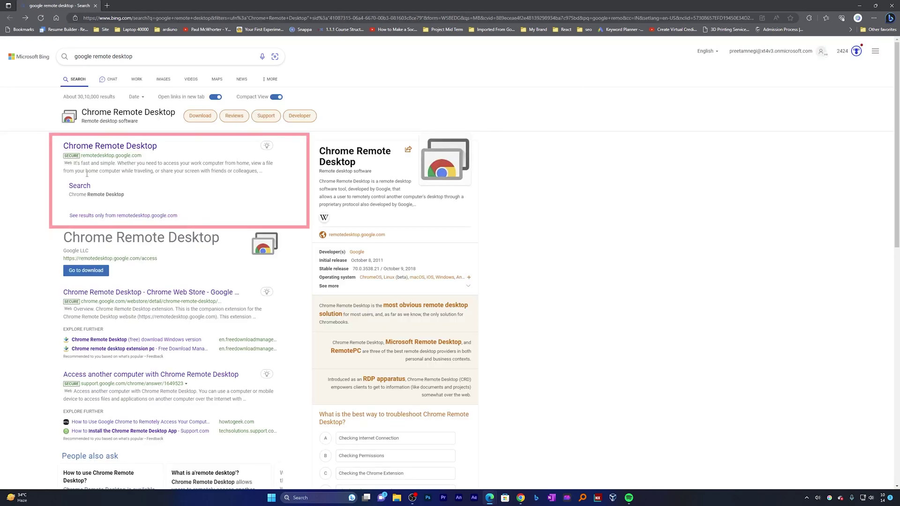
{"action": "left_click", "coordinate": [100, 146]}
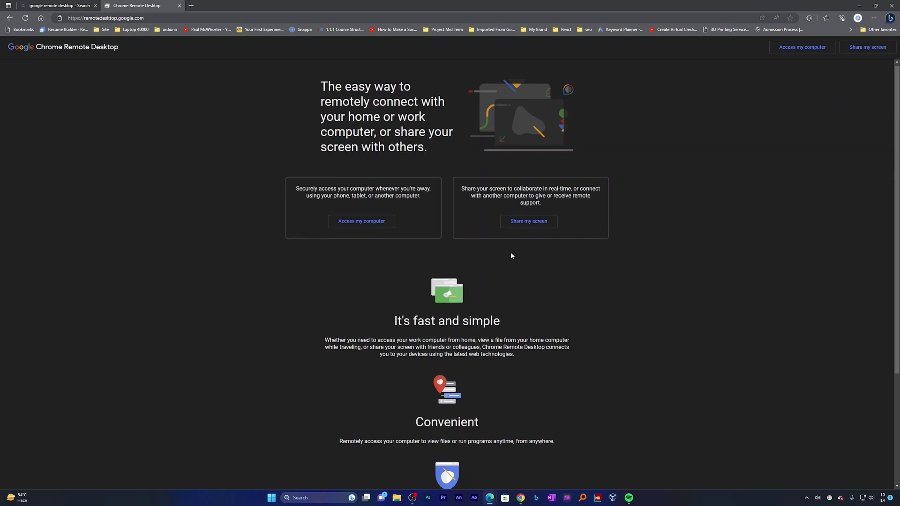
Step: Browse the remotedesktop.google.com homepage to review what it offers
{"action": "scroll", "coordinate": [637, 274], "scroll_direction": "down", "scroll_amount": 3}
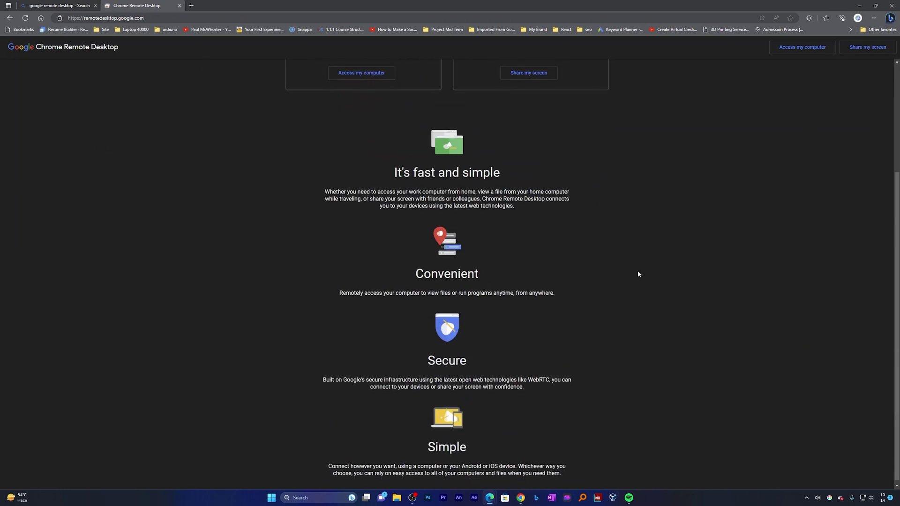
{"action": "scroll", "coordinate": [637, 274], "scroll_direction": "up", "scroll_amount": 3}
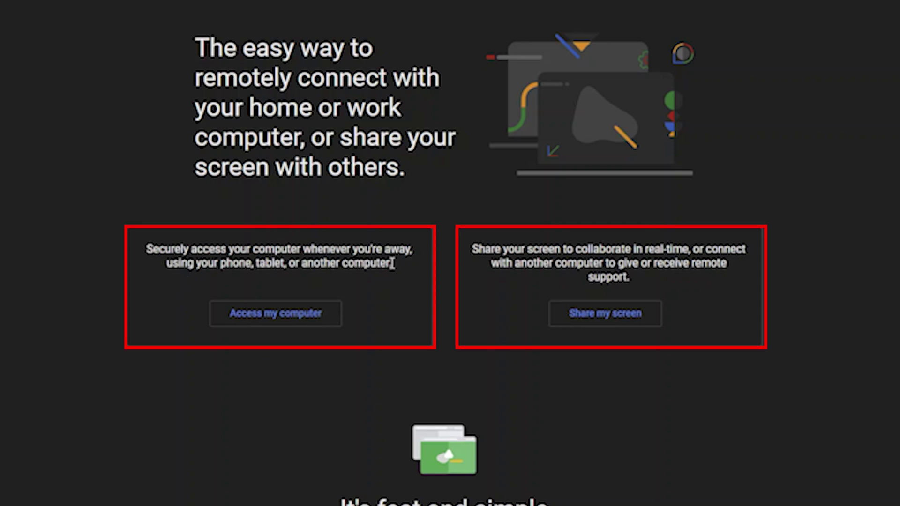
{"action": "left_click", "coordinate": [586, 310]}
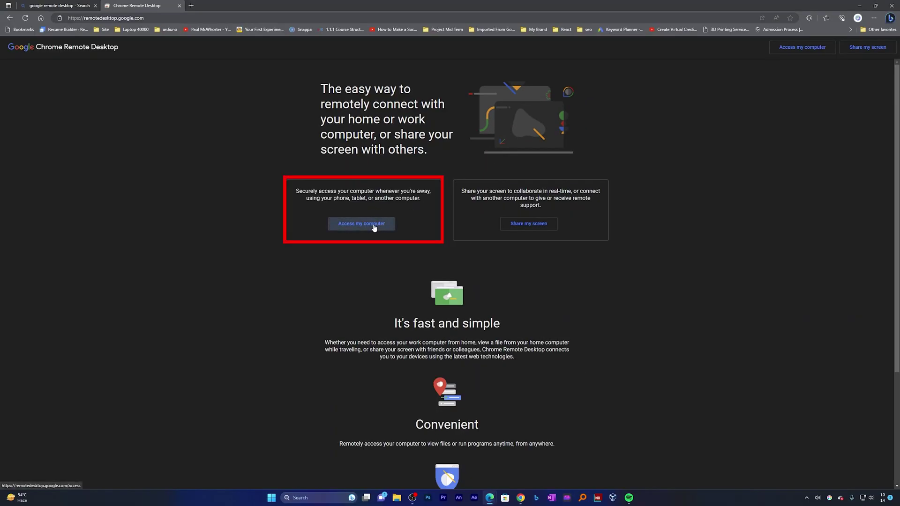
Step: Choose Access my computer and look over the account creation choices on the sign-in page
{"action": "left_click", "coordinate": [374, 227]}
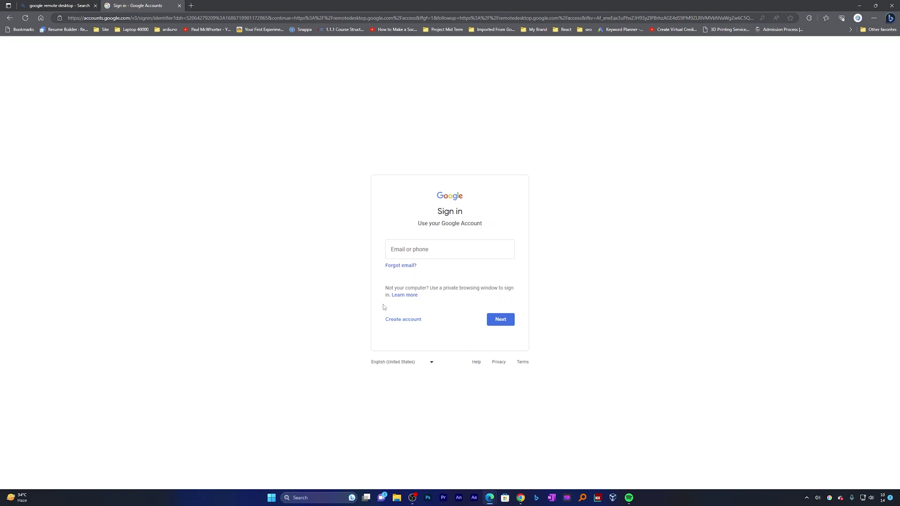
{"action": "left_click", "coordinate": [401, 320]}
{"action": "left_click", "coordinate": [402, 320]}
{"action": "left_click", "coordinate": [401, 320]}
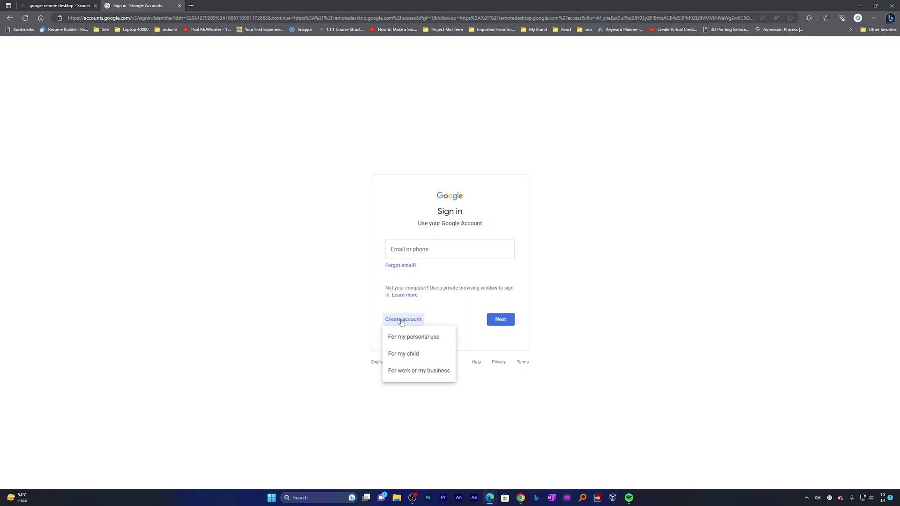
{"action": "left_click", "coordinate": [401, 320]}
Step: Sign in with the saved Google account email and password, declining to save the password
{"action": "left_click", "coordinate": [426, 250]}
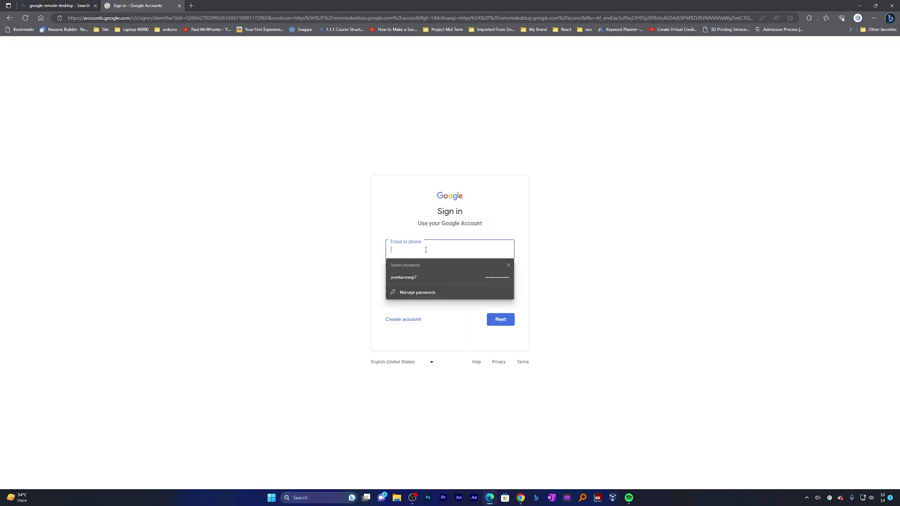
{"action": "left_click", "coordinate": [403, 277]}
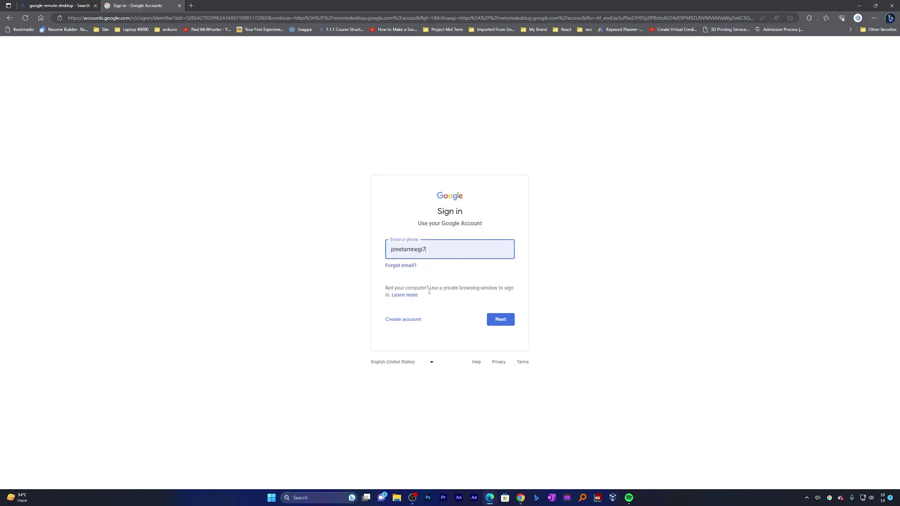
{"action": "left_click", "coordinate": [500, 319]}
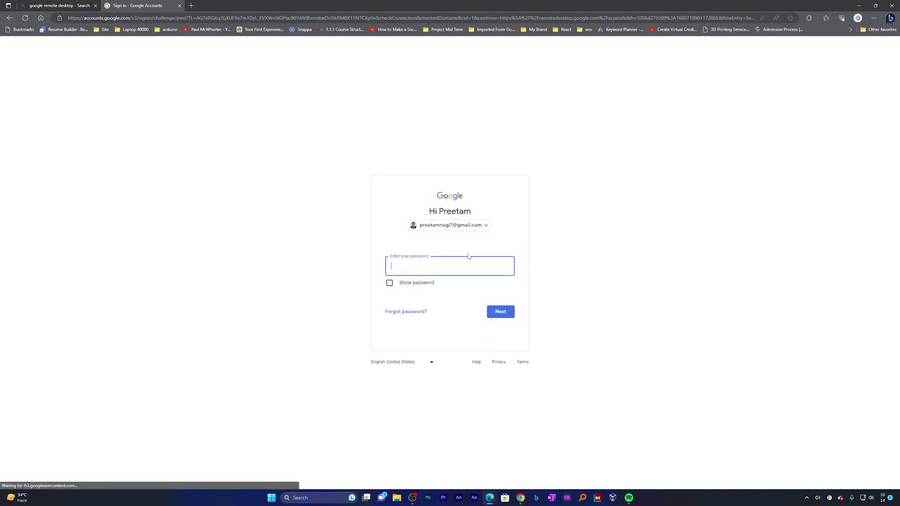
{"action": "type", "text": "••••••••••"}
{"action": "key", "text": "Return"}
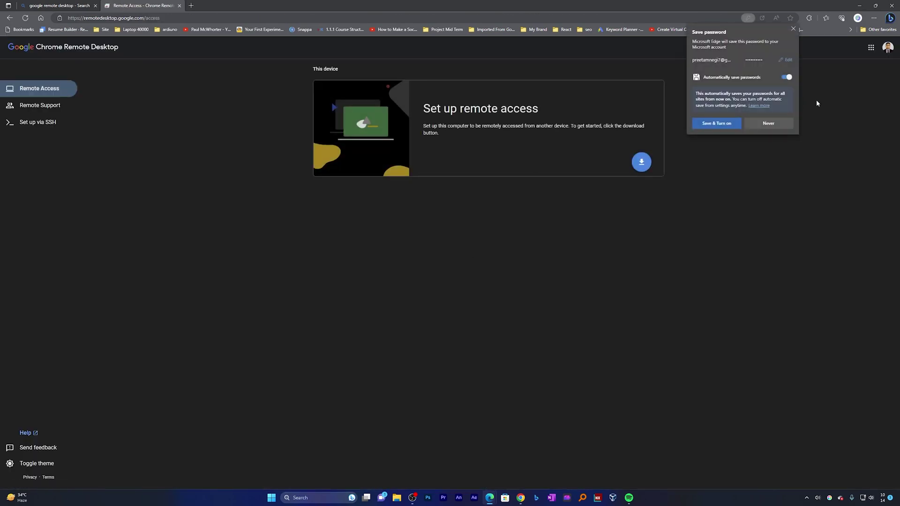
{"action": "left_click", "coordinate": [442, 298]}
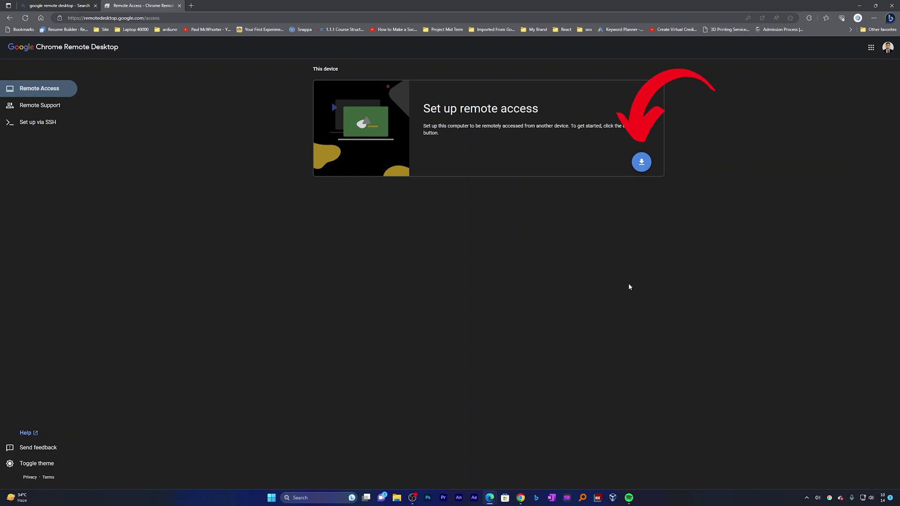
Step: Add the Chrome Remote Desktop extension to Edge from the maximized Web Store, declining Chrome
{"action": "left_click", "coordinate": [649, 166]}
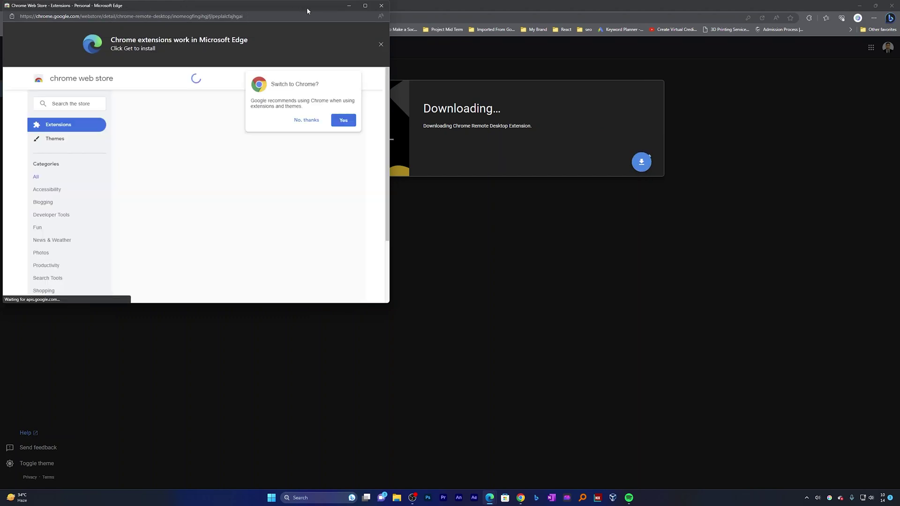
{"action": "mouse_move", "coordinate": [365, 7]}
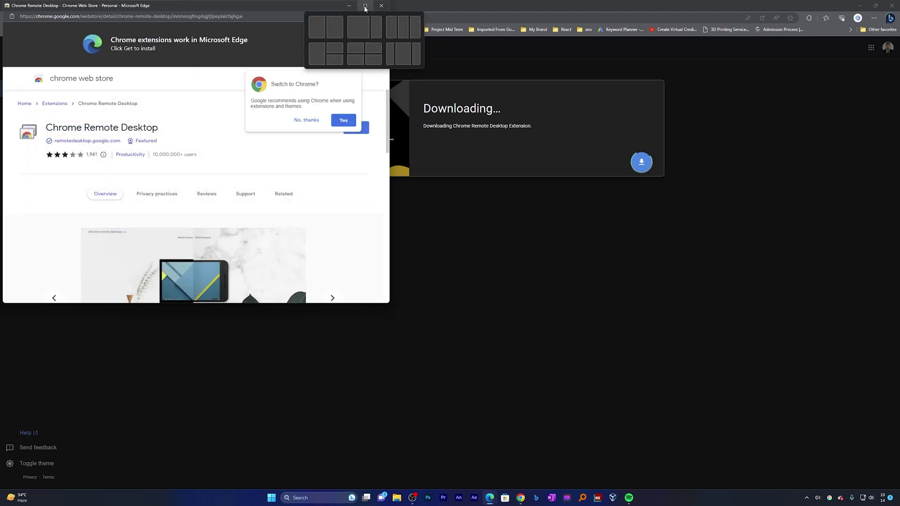
{"action": "left_click", "coordinate": [365, 7]}
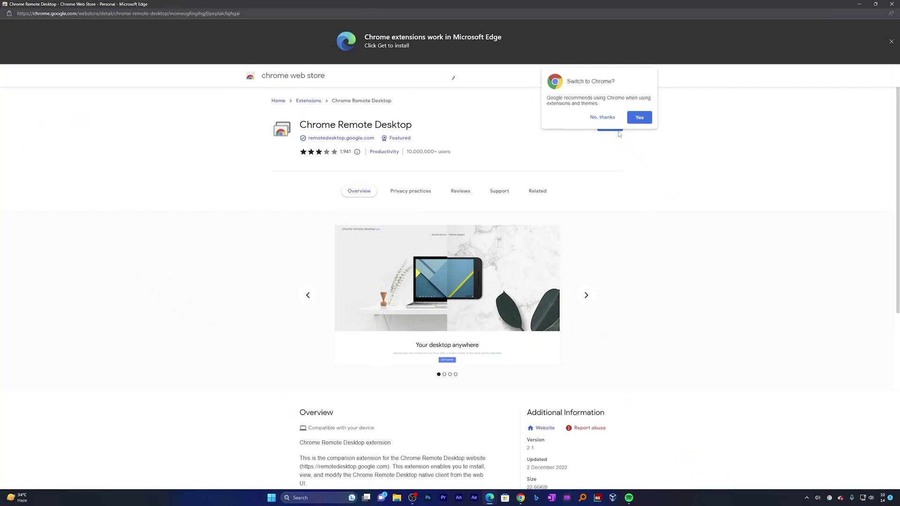
{"action": "left_click", "coordinate": [602, 117]}
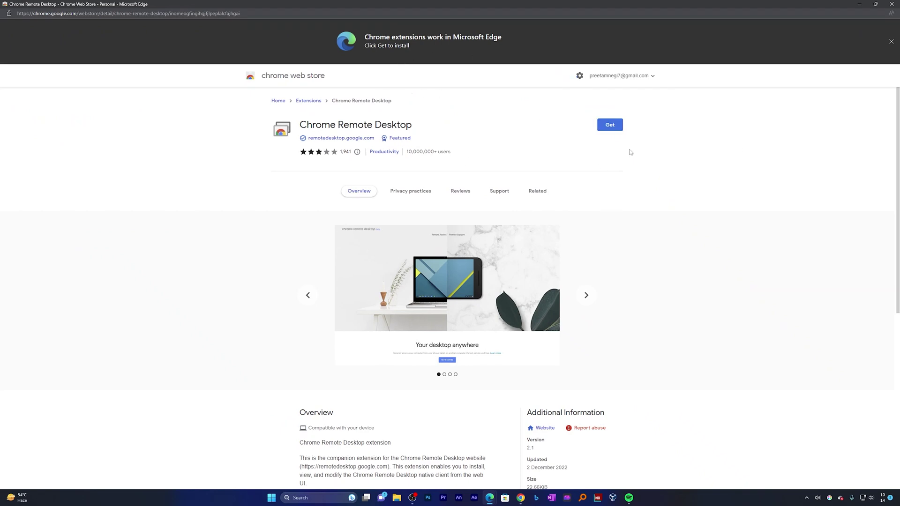
{"action": "left_click", "coordinate": [610, 126]}
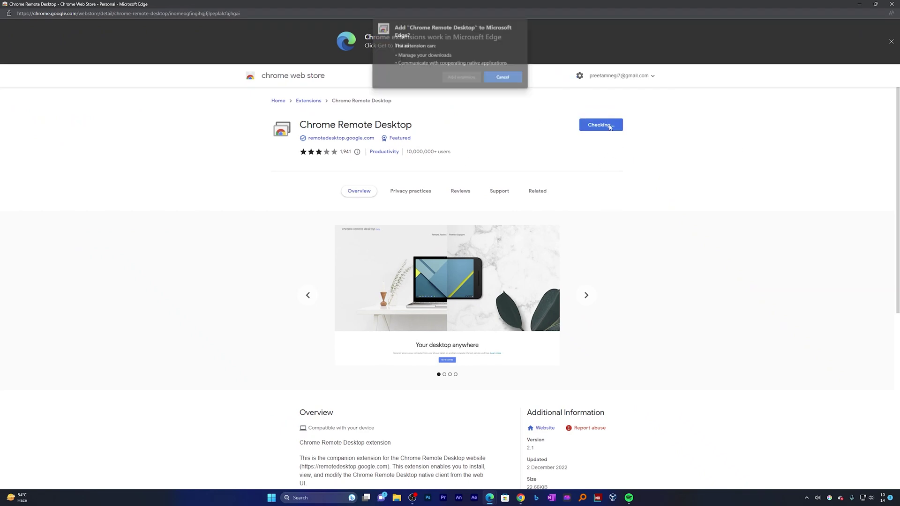
{"action": "left_click", "coordinate": [479, 77]}
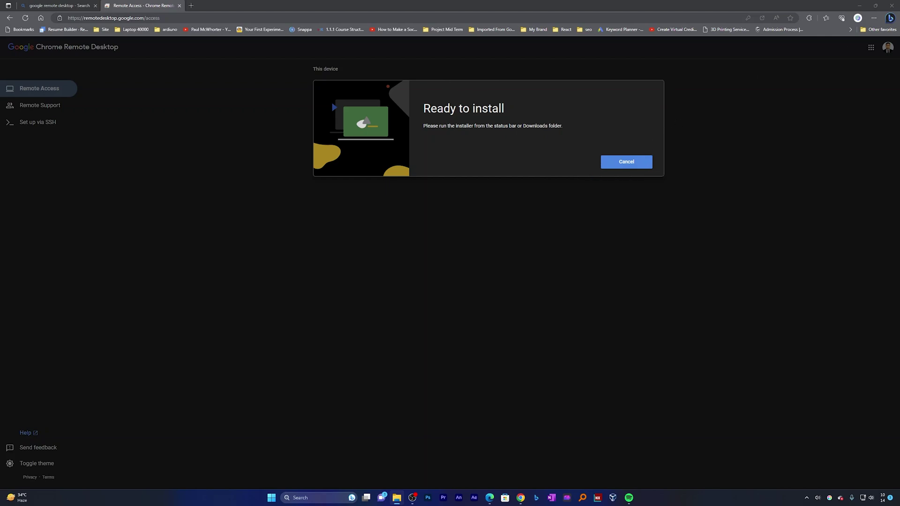
Step: Run the chromeremotedesktophost installer from the Downloads folder
{"action": "left_click_drag", "start_coordinate": [899, 92], "coordinate": [606, 90]}
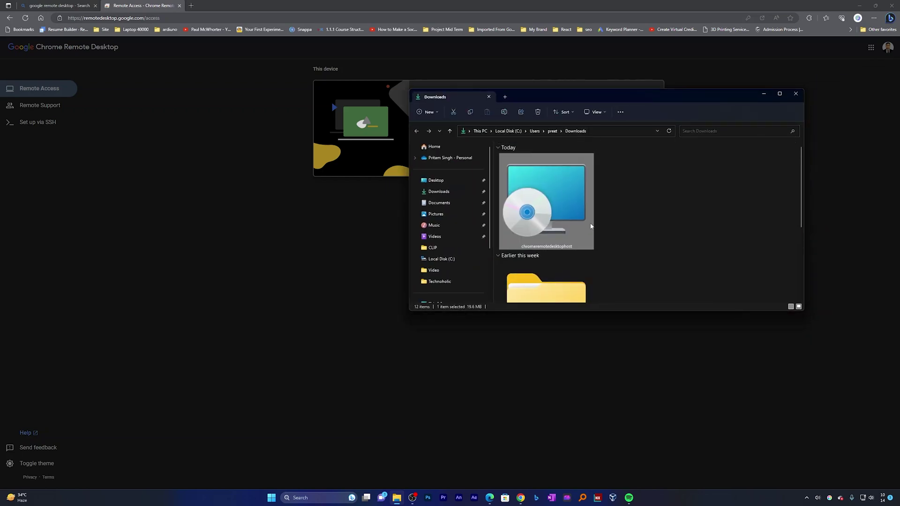
{"action": "double_click", "coordinate": [541, 207]}
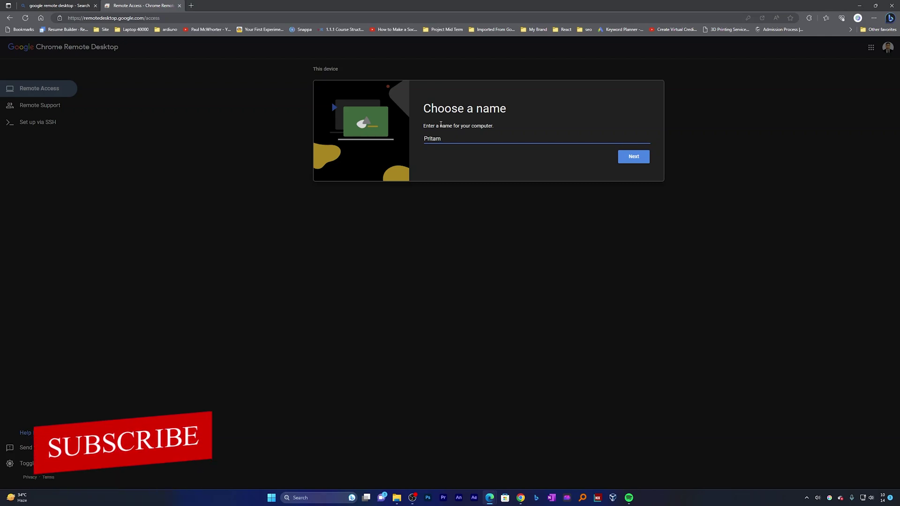
Step: Append 'Desktop' to the computer name and accept it
{"action": "left_click_drag", "start_coordinate": [441, 139], "coordinate": [435, 137]}
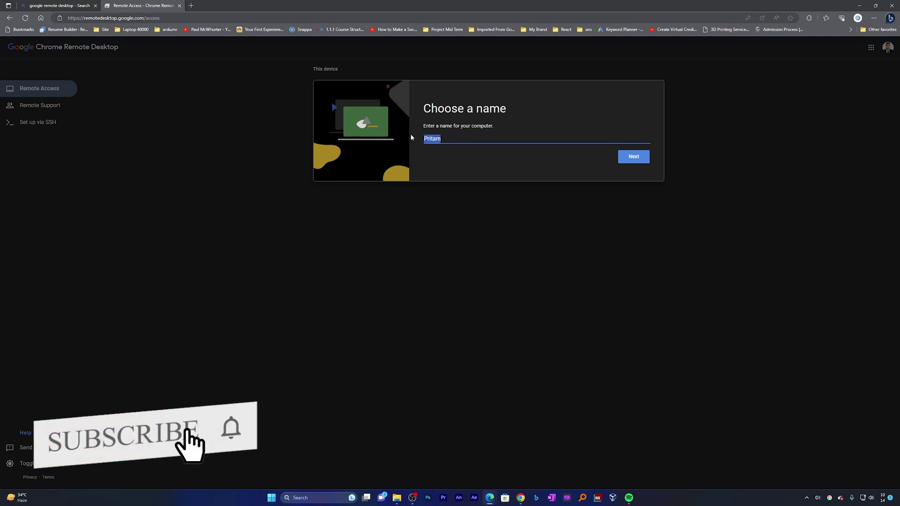
{"action": "left_click", "coordinate": [466, 139]}
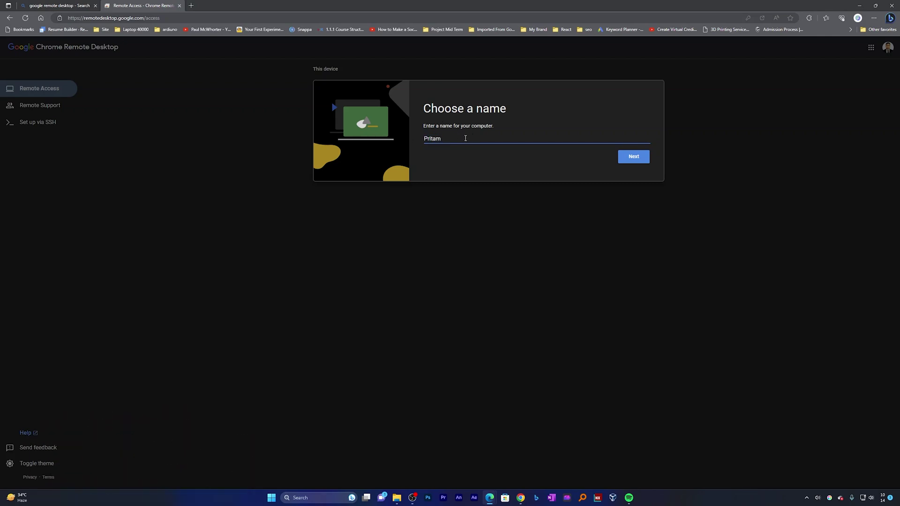
{"action": "type", "text": "Desktop 1"}
{"action": "left_click", "coordinate": [636, 156]}
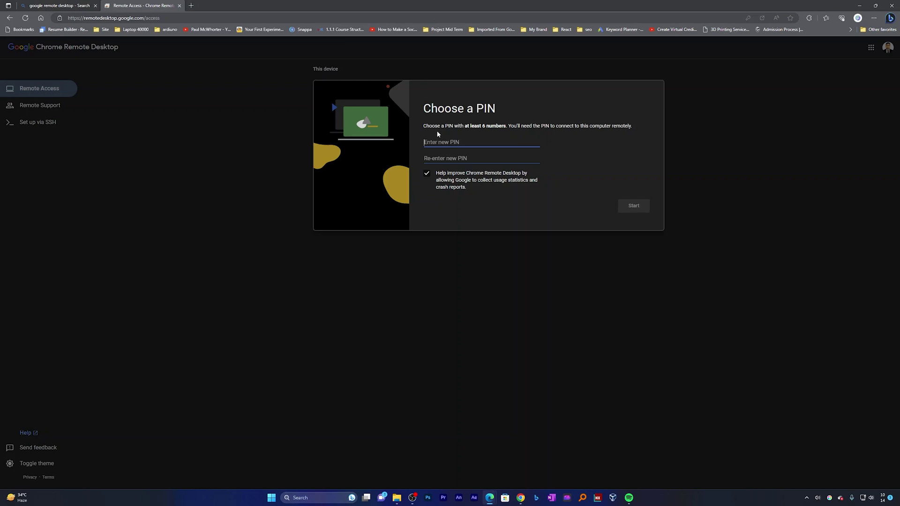
{"action": "type", "text": "1234"}
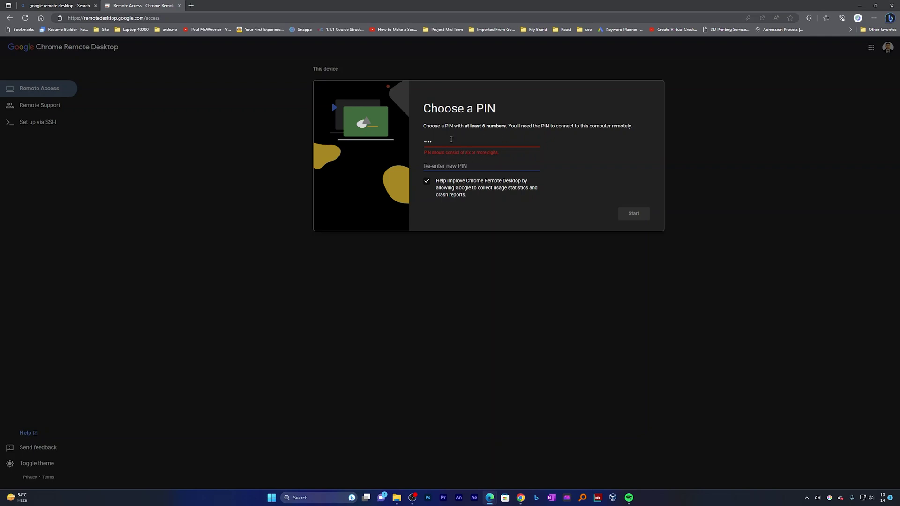
{"action": "left_click", "coordinate": [446, 140]}
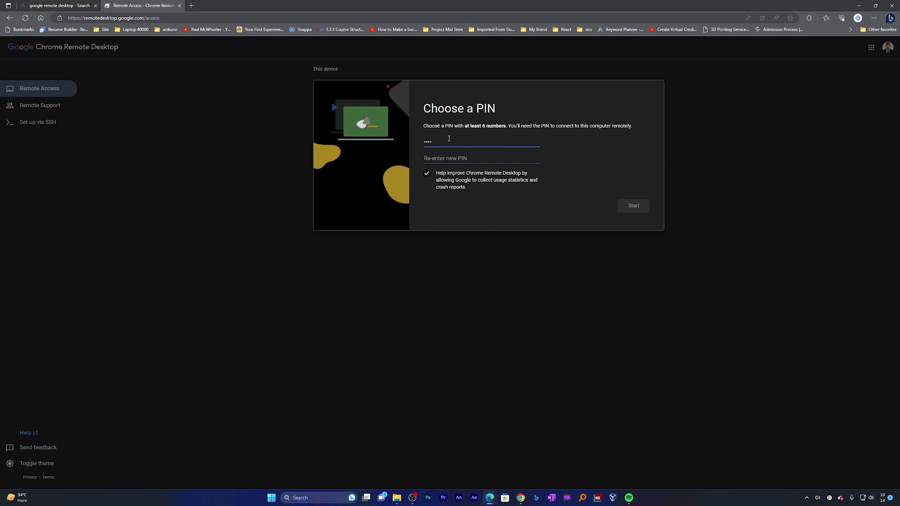
{"action": "type", "text": "123456"}
{"action": "left_click", "coordinate": [450, 158]}
{"action": "type", "text": "123456"}
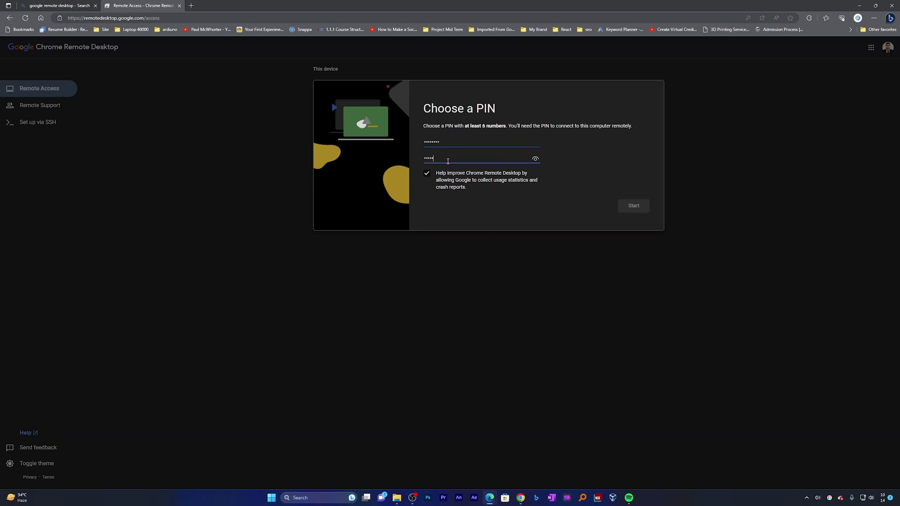
{"action": "left_click", "coordinate": [642, 210]}
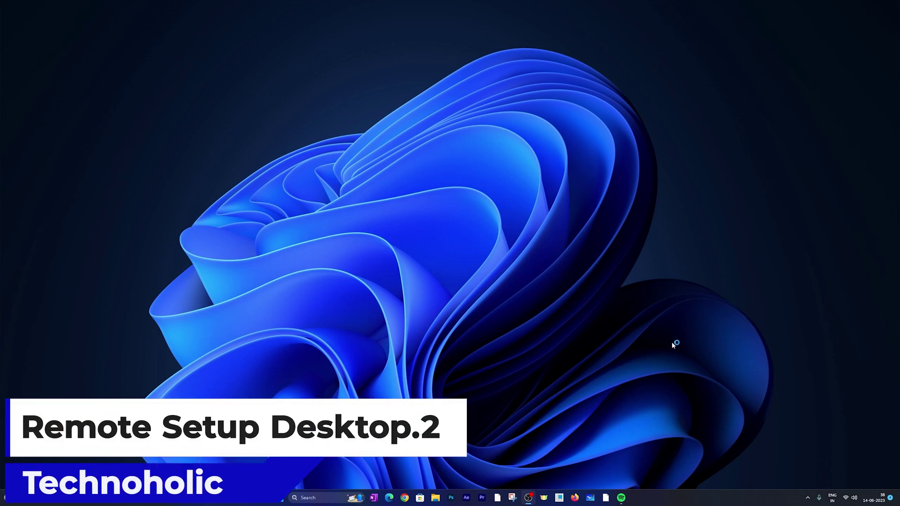
Step: Launch Google Chrome on the second computer
{"action": "left_click", "coordinate": [406, 497]}
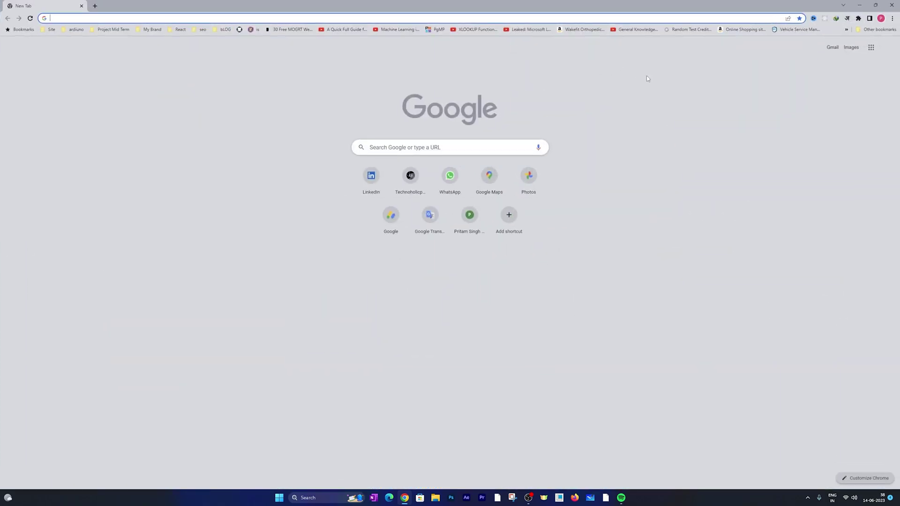
Step: Search 'google ch' and open Chrome Remote Desktop's list of remote devices
{"action": "left_click", "coordinate": [386, 148]}
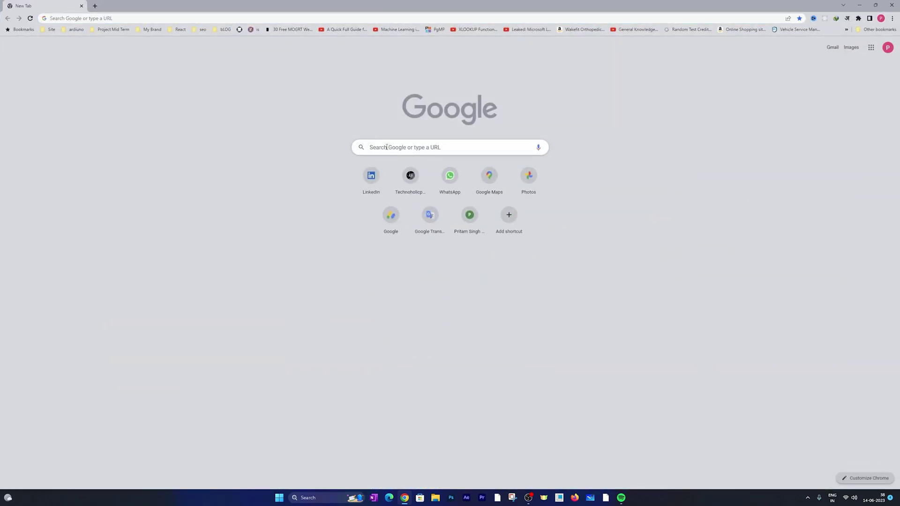
{"action": "left_click", "coordinate": [387, 148]}
{"action": "type", "text": "google ch"}
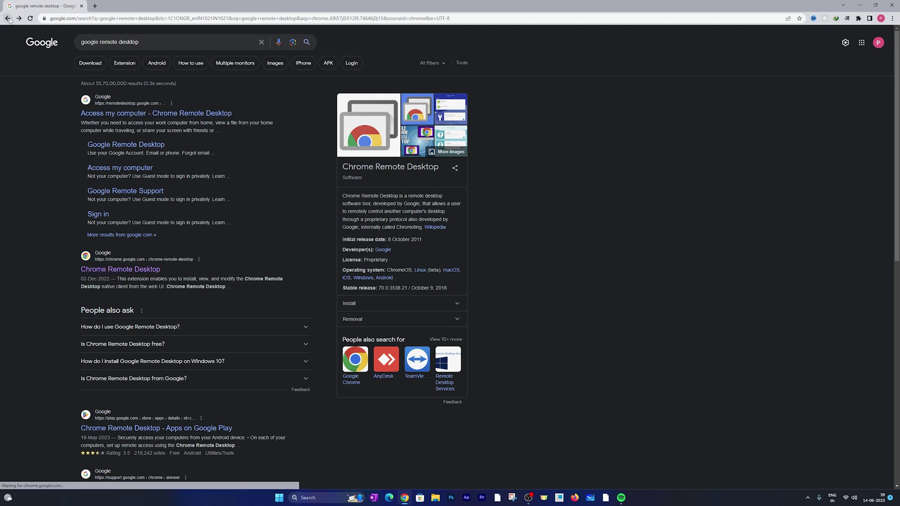
{"action": "left_click", "coordinate": [149, 114]}
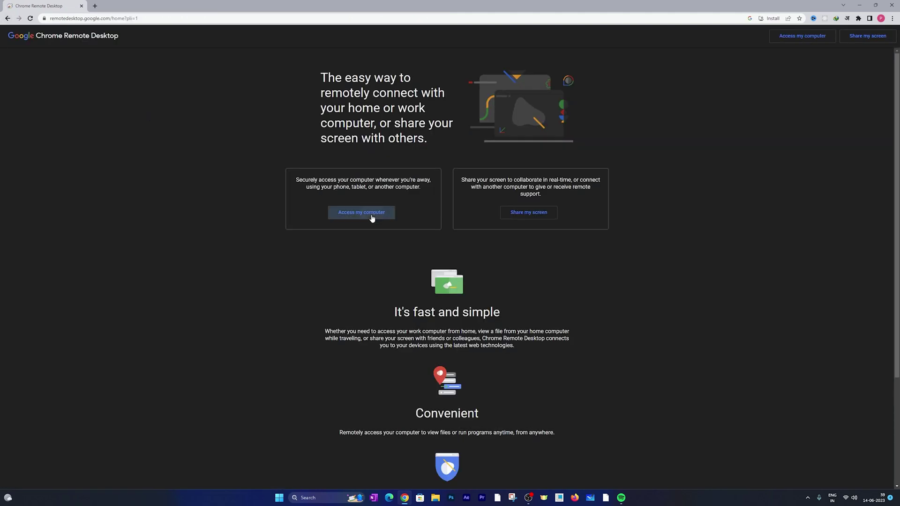
{"action": "left_click", "coordinate": [346, 212]}
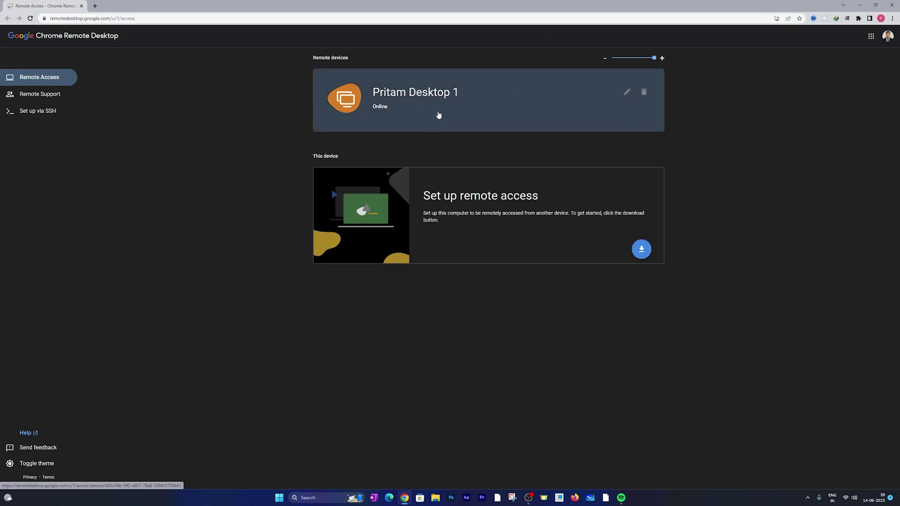
{"action": "left_click", "coordinate": [417, 97]}
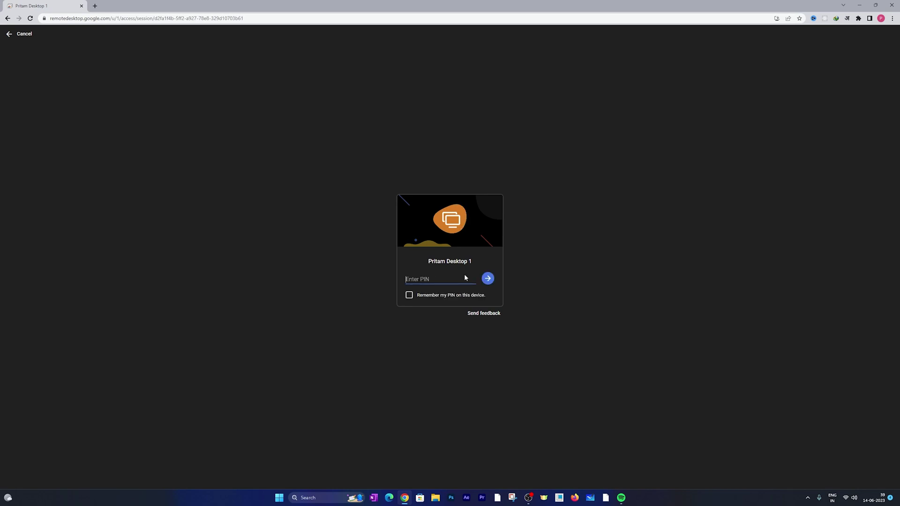
{"action": "type", "text": "12345678"}
{"action": "left_click", "coordinate": [488, 279]}
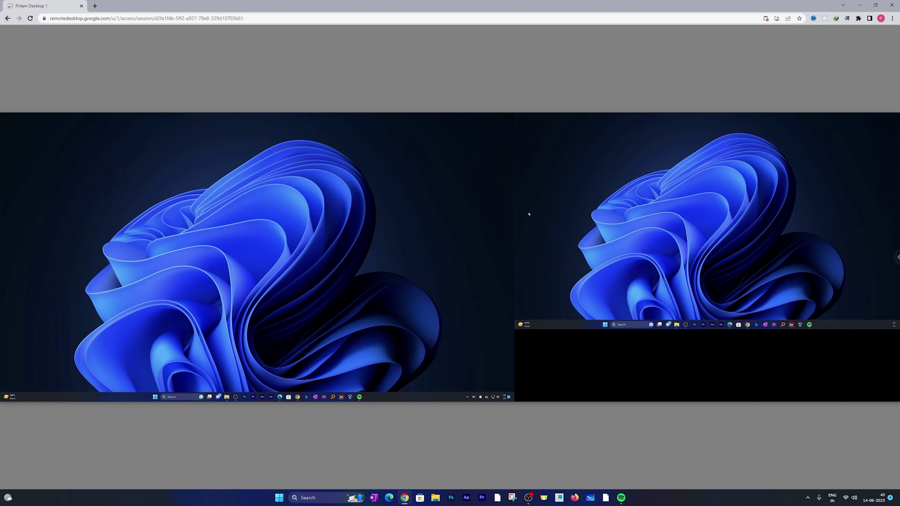
{"action": "left_click", "coordinate": [8, 19]}
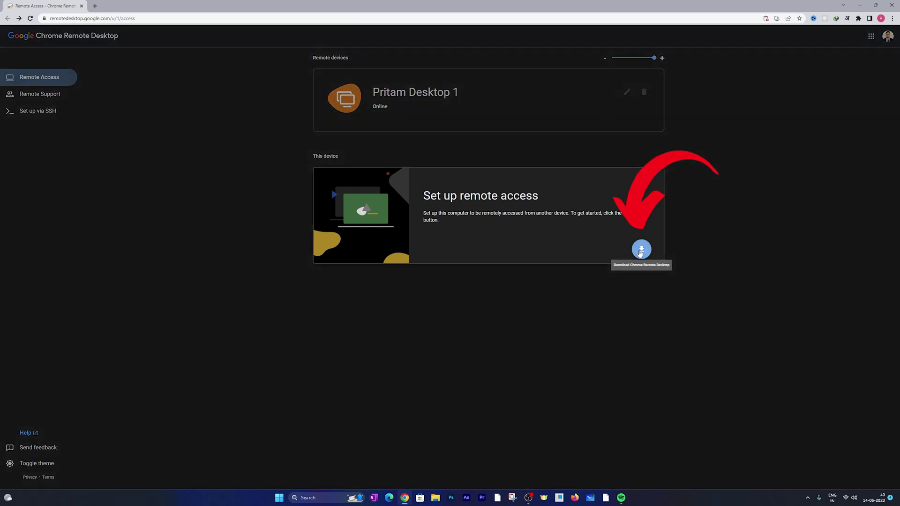
Step: Get the extension from the Web Store popup, close it, and turn on remote access
{"action": "left_click", "coordinate": [637, 251]}
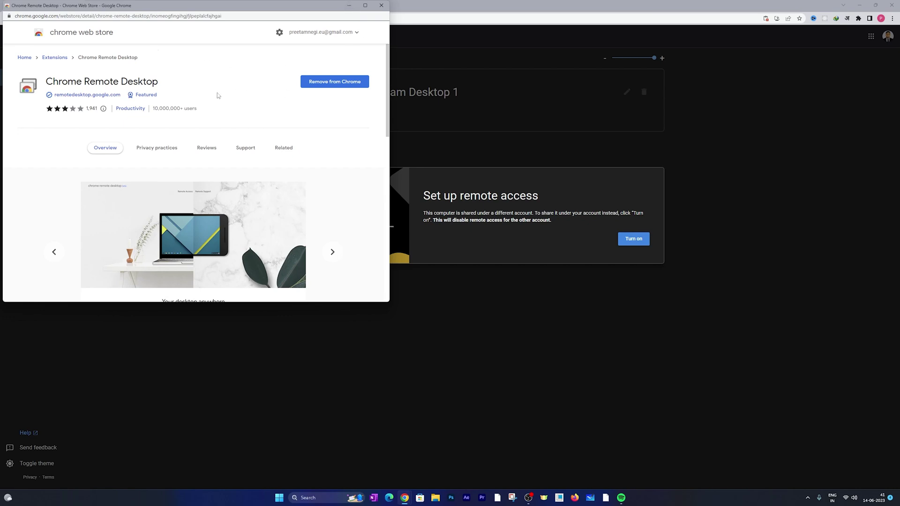
{"action": "scroll", "coordinate": [299, 105], "scroll_direction": "down", "scroll_amount": 8}
{"action": "scroll", "coordinate": [299, 105], "scroll_direction": "up", "scroll_amount": 8}
{"action": "left_click", "coordinate": [382, 5]}
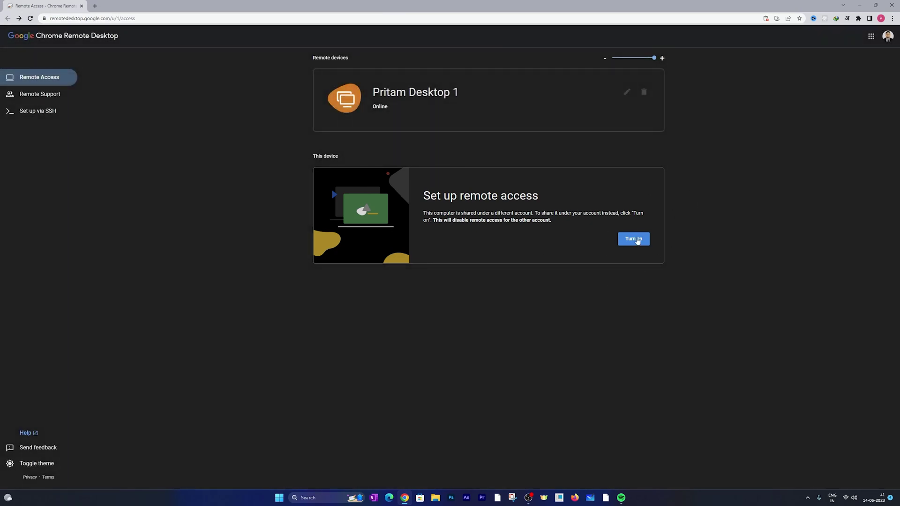
{"action": "left_click", "coordinate": [630, 239]}
Step: Name the device with the user's name plus 'Desktop 2', enter PIN 123456, and begin confirming it
{"action": "type", "text": "Pritam "}
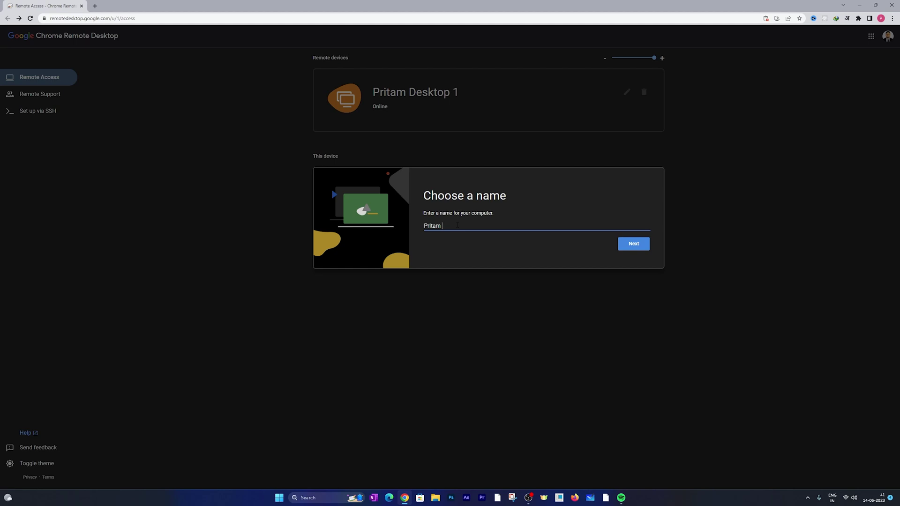
{"action": "type", "text": "Desktop 2"}
{"action": "left_click", "coordinate": [637, 245]}
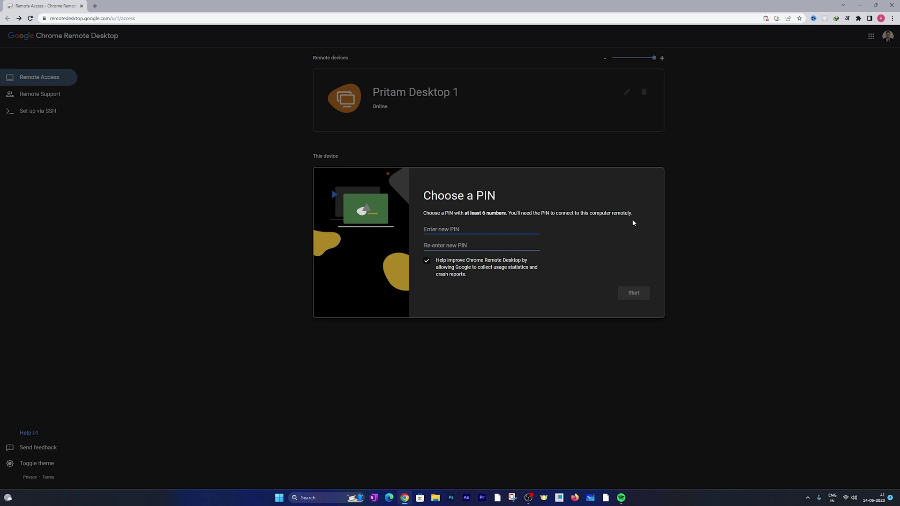
{"action": "type", "text": "123456"}
{"action": "left_click", "coordinate": [477, 248]}
{"action": "type", "text": "123"}
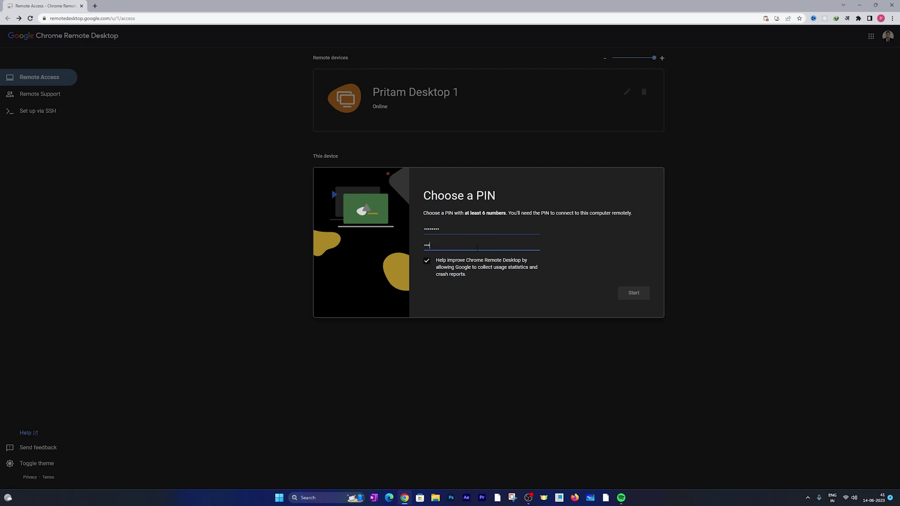
{"action": "type", "text": "45678"}
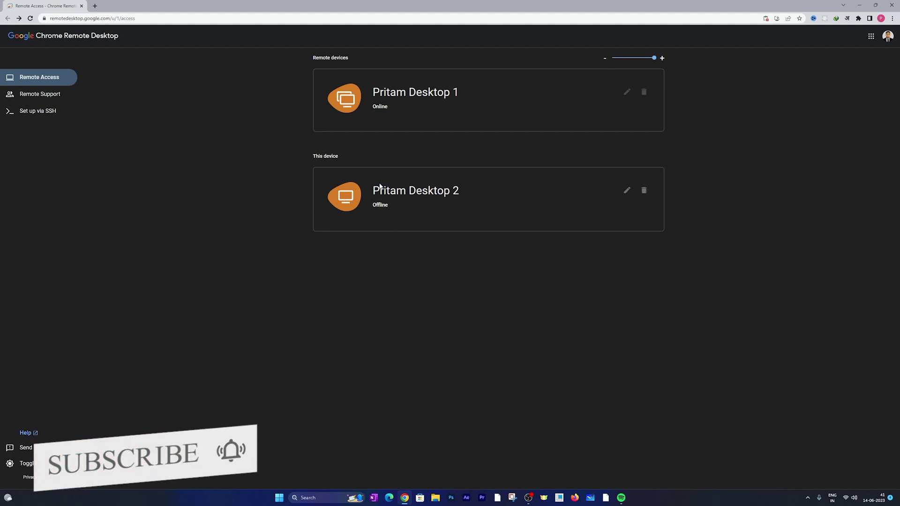
Step: Go from Remote Support back to the Remote Access device list
{"action": "left_click", "coordinate": [41, 94]}
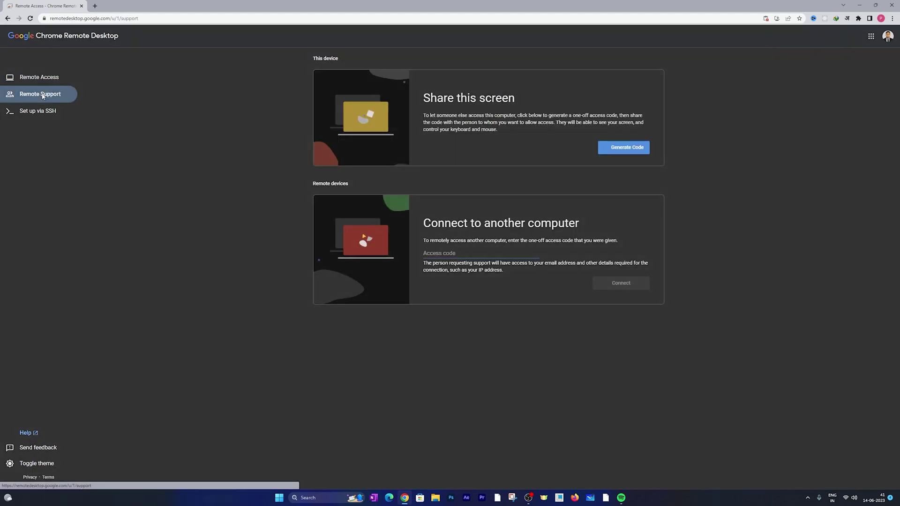
{"action": "left_click", "coordinate": [41, 77]}
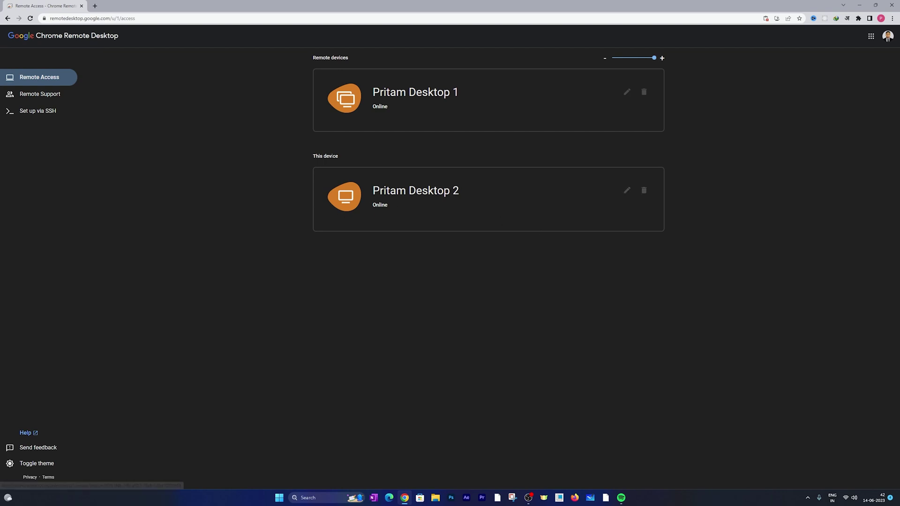
{"action": "double_click", "coordinate": [318, 157]}
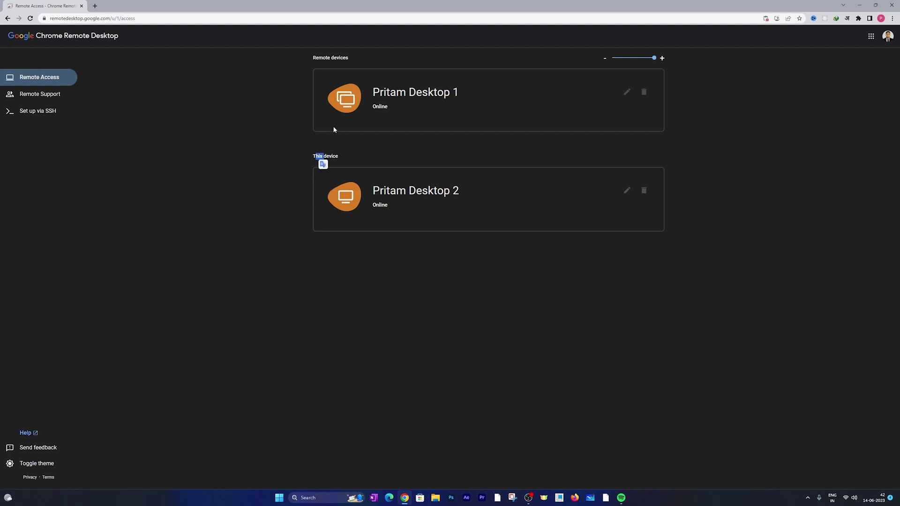
{"action": "left_click", "coordinate": [289, 80]}
Step: Start connecting to the first remote computer and enter its PIN, fixing a typo
{"action": "left_click", "coordinate": [413, 106]}
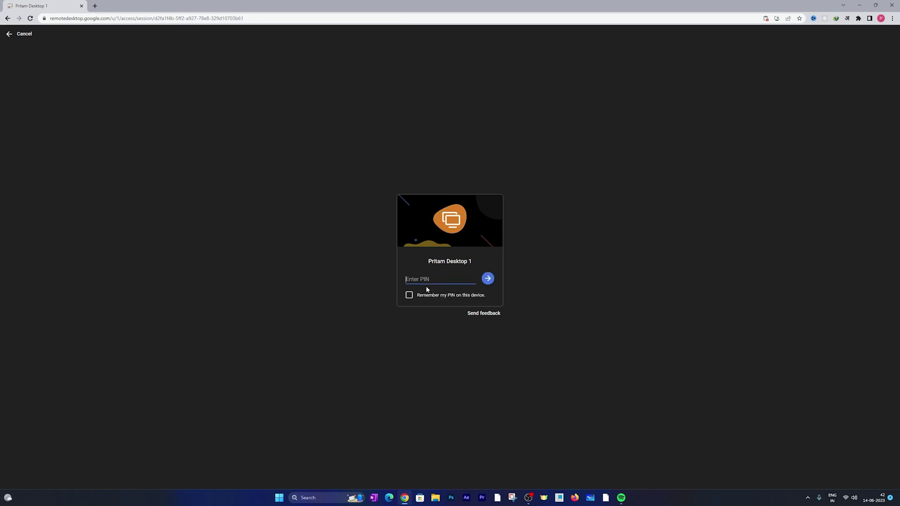
{"action": "type", "text": "1"}
{"action": "key", "text": "BackSpace"}
{"action": "key", "text": "BackSpace"}
{"action": "type", "text": "12"}
Step: Connect with 'Remember my PIN' ticked, dismiss the clipboard prompt, and open the session options panel
{"action": "left_click", "coordinate": [408, 296]}
{"action": "left_click", "coordinate": [487, 278]}
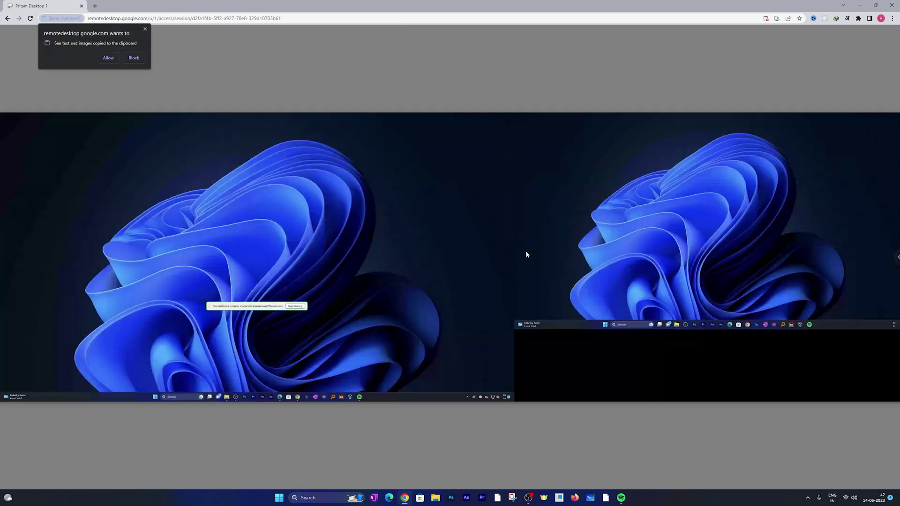
{"action": "left_click", "coordinate": [146, 30]}
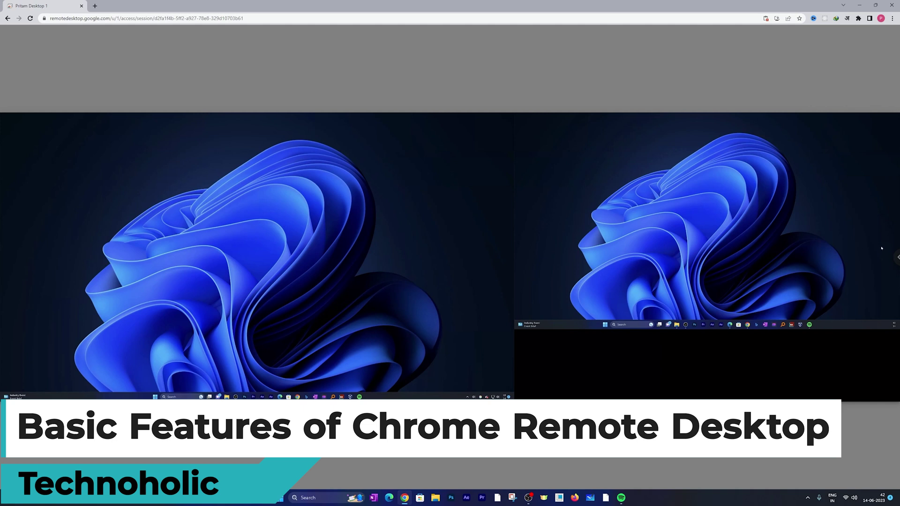
{"action": "left_click", "coordinate": [896, 257]}
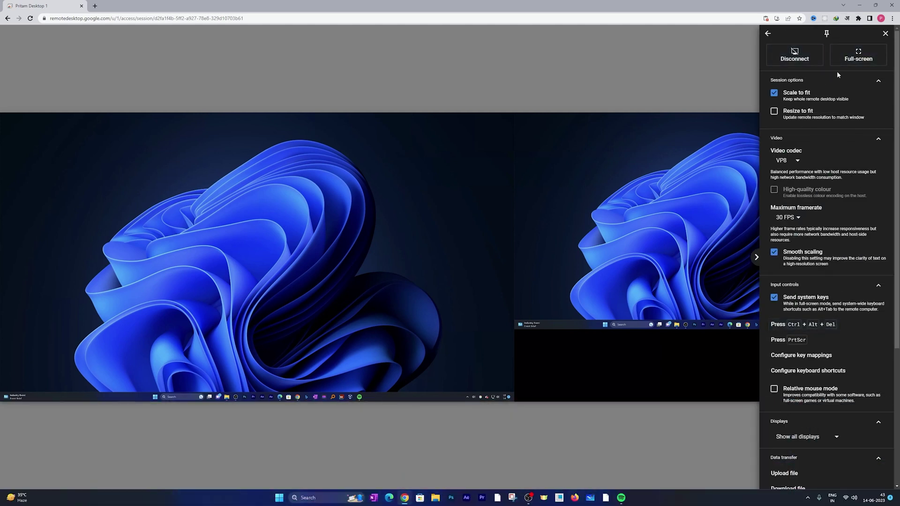
Step: Put the session in full screen with Scale to fit off, then reopen the options panel
{"action": "left_click", "coordinate": [857, 59]}
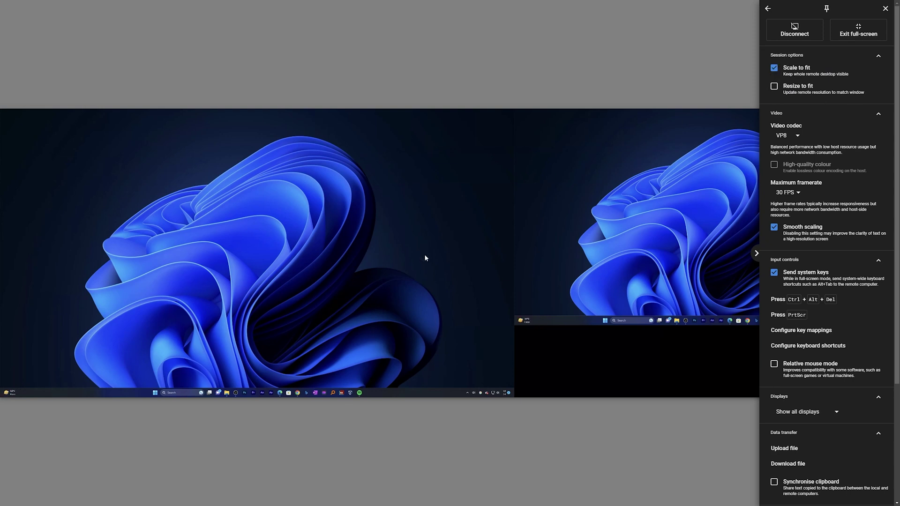
{"action": "left_click", "coordinate": [776, 68]}
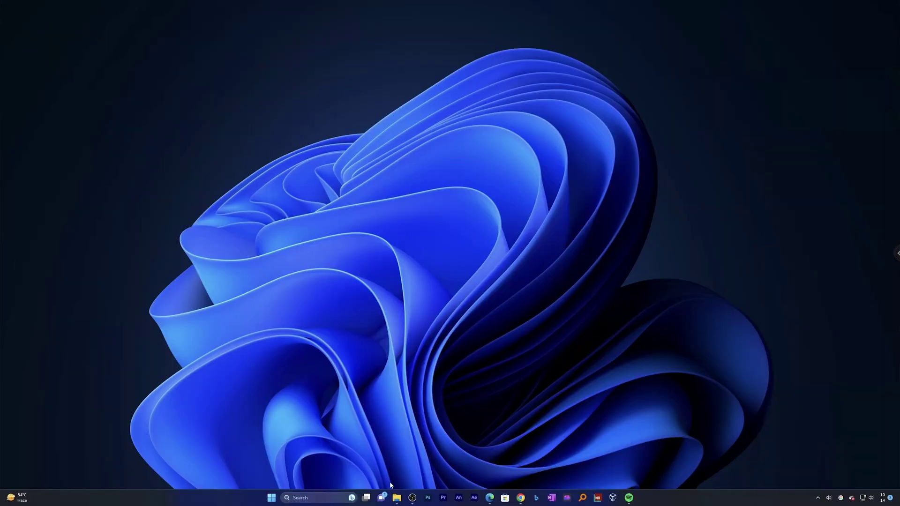
{"action": "left_click", "coordinate": [273, 500]}
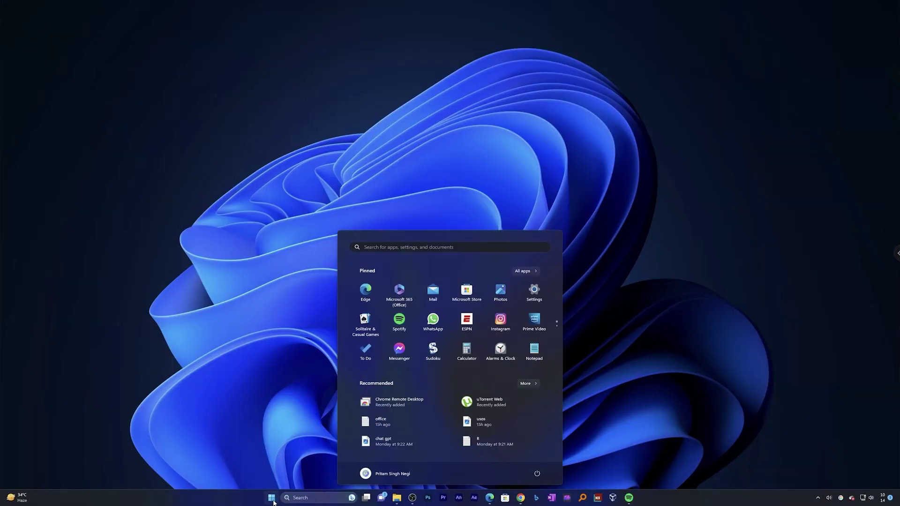
{"action": "left_click", "coordinate": [274, 500]}
{"action": "left_click", "coordinate": [896, 253]}
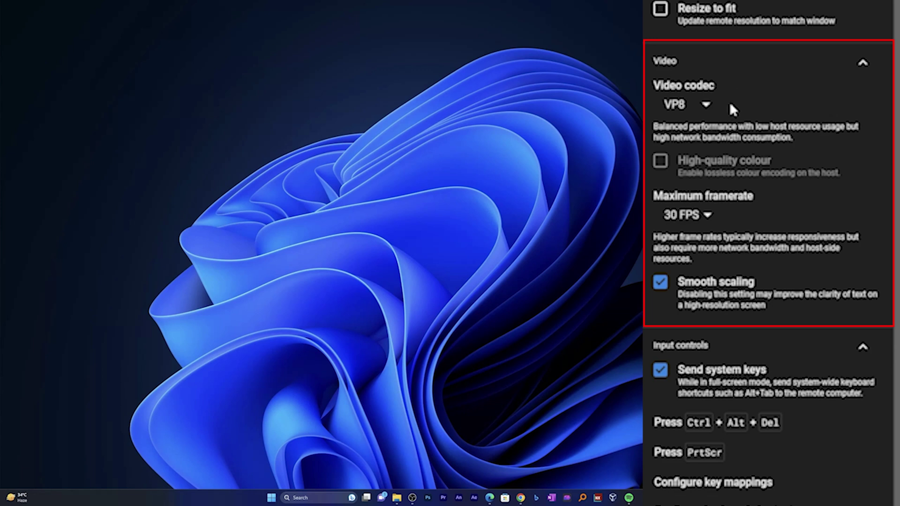
Step: Switch the session's video codec from VP8 to AV1
{"action": "left_click", "coordinate": [704, 105]}
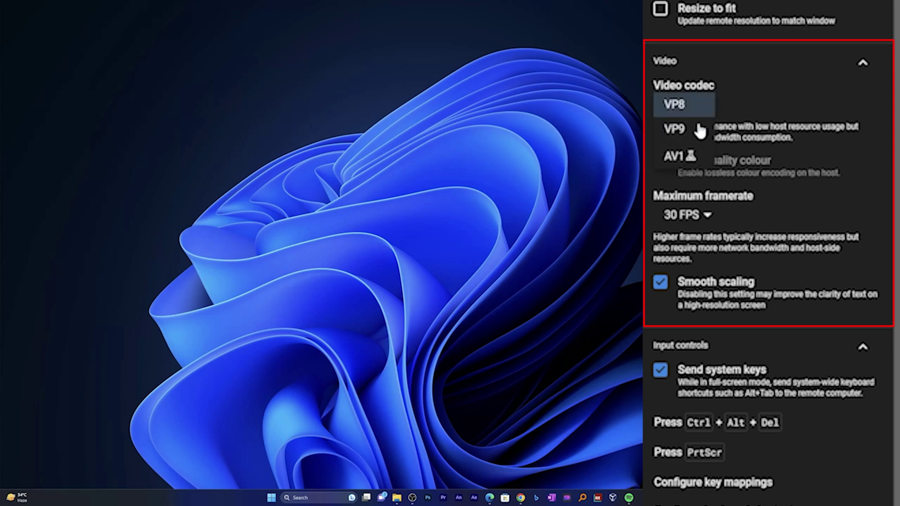
{"action": "left_click", "coordinate": [682, 159]}
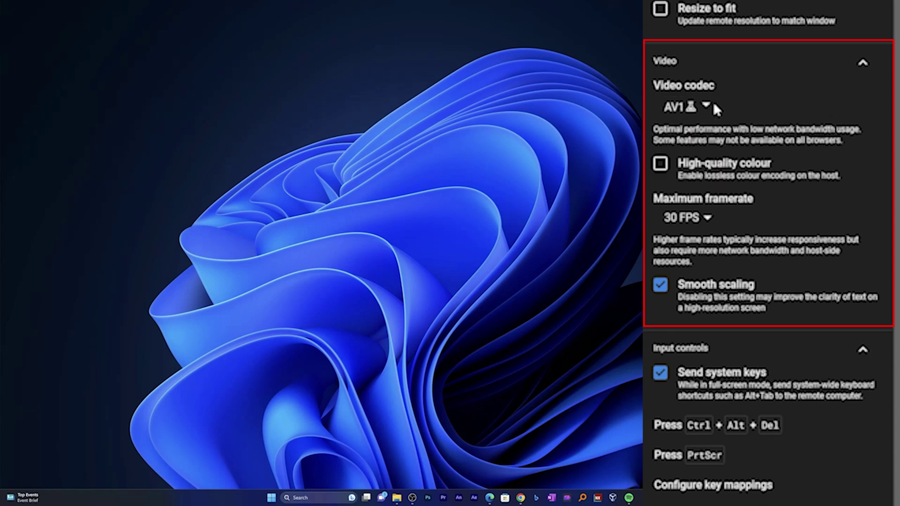
{"action": "left_click", "coordinate": [704, 108]}
{"action": "left_click", "coordinate": [729, 104]}
{"action": "left_click", "coordinate": [729, 103]}
{"action": "left_click", "coordinate": [745, 75]}
Step: Turn on High-quality colour and raise the maximum framerate to 60 FPS
{"action": "left_click", "coordinate": [661, 166]}
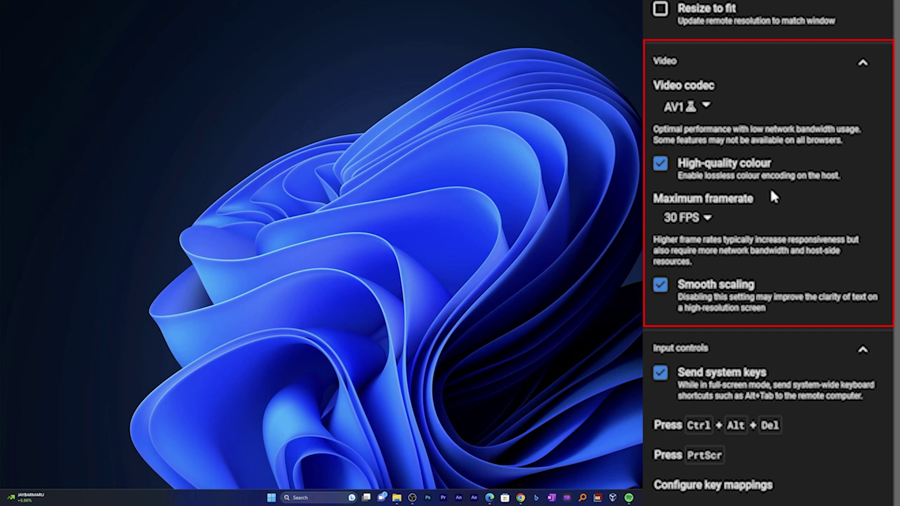
{"action": "left_click", "coordinate": [707, 219]}
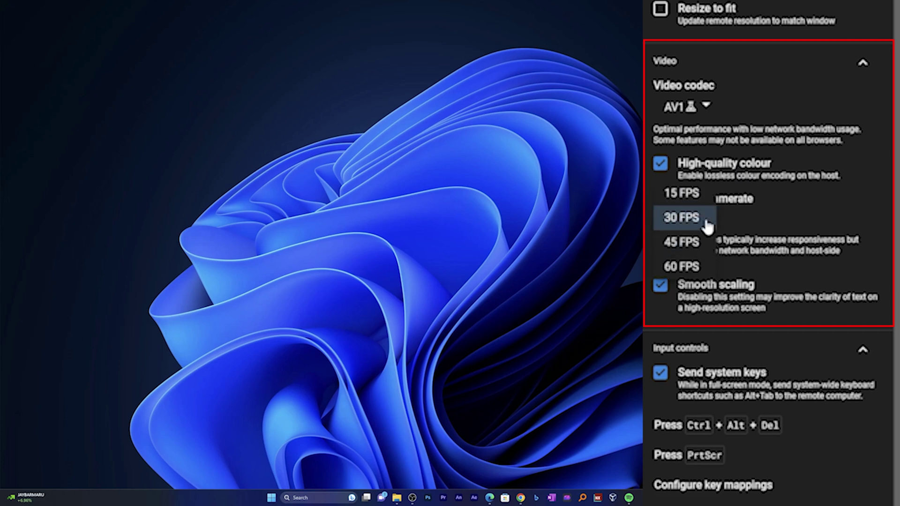
{"action": "left_click", "coordinate": [688, 265]}
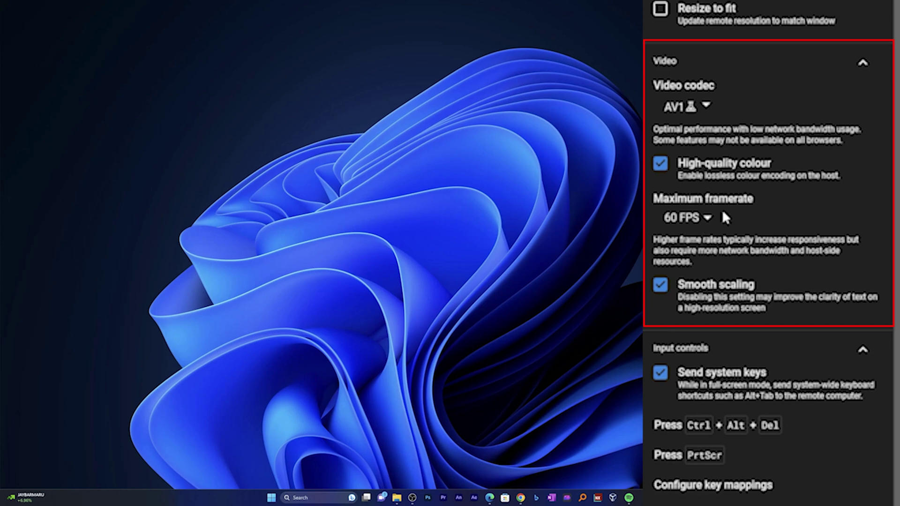
Step: Turn on Send system keys under Input controls
{"action": "scroll", "coordinate": [703, 179], "scroll_direction": "down", "scroll_amount": 6}
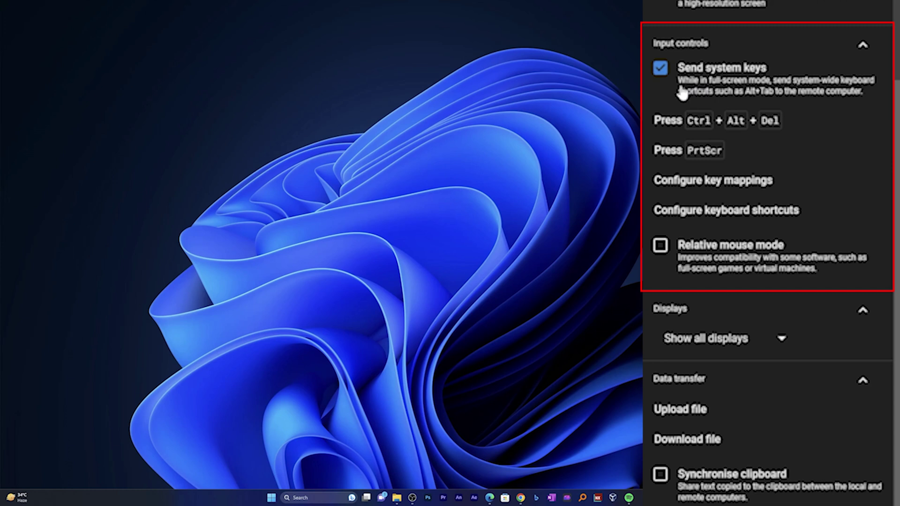
{"action": "left_click", "coordinate": [661, 71]}
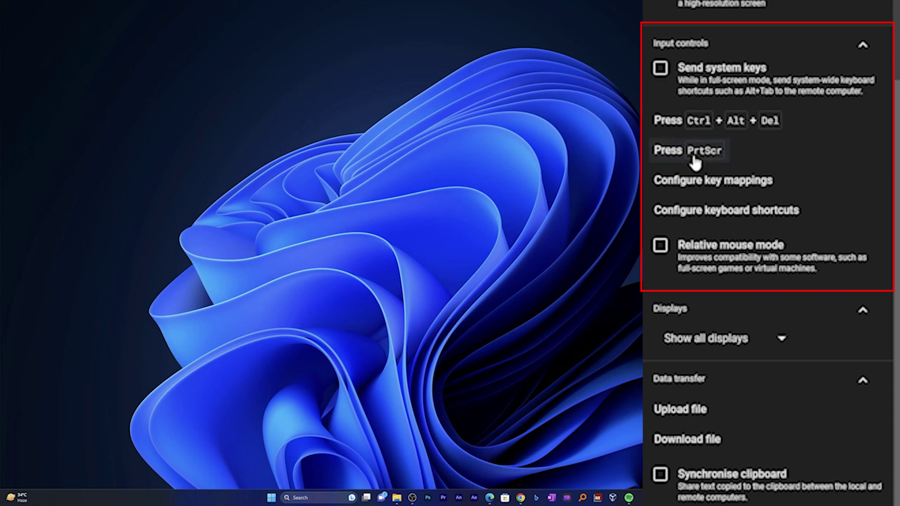
{"action": "left_click", "coordinate": [661, 71]}
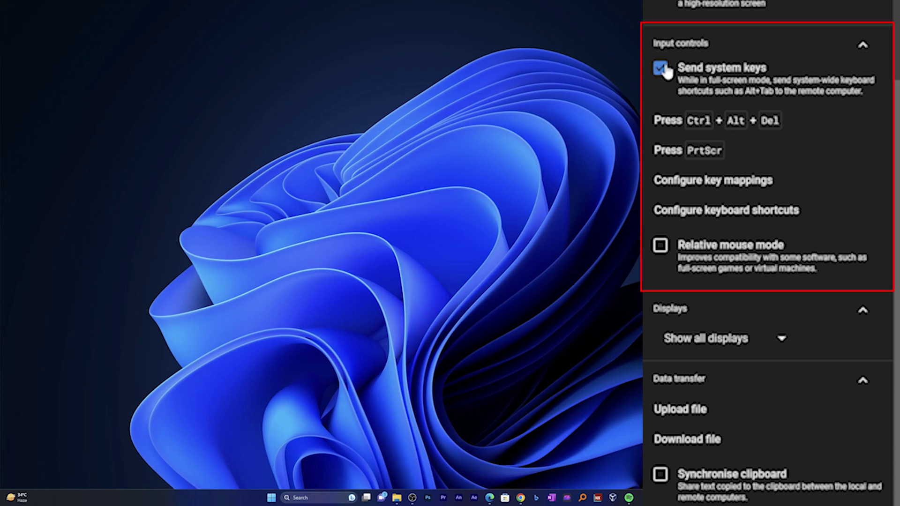
{"action": "left_click", "coordinate": [661, 70]}
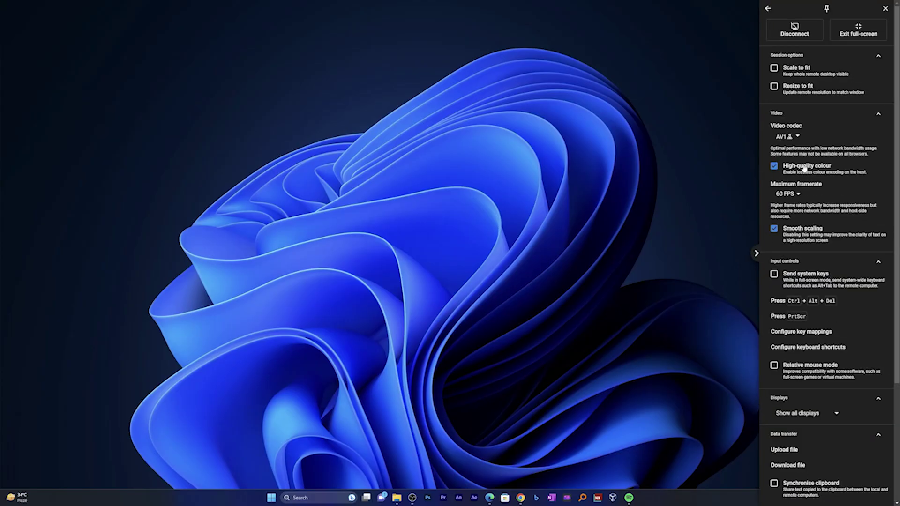
{"action": "scroll", "coordinate": [693, 281], "scroll_direction": "down", "scroll_amount": 6}
{"action": "left_click", "coordinate": [661, 68]}
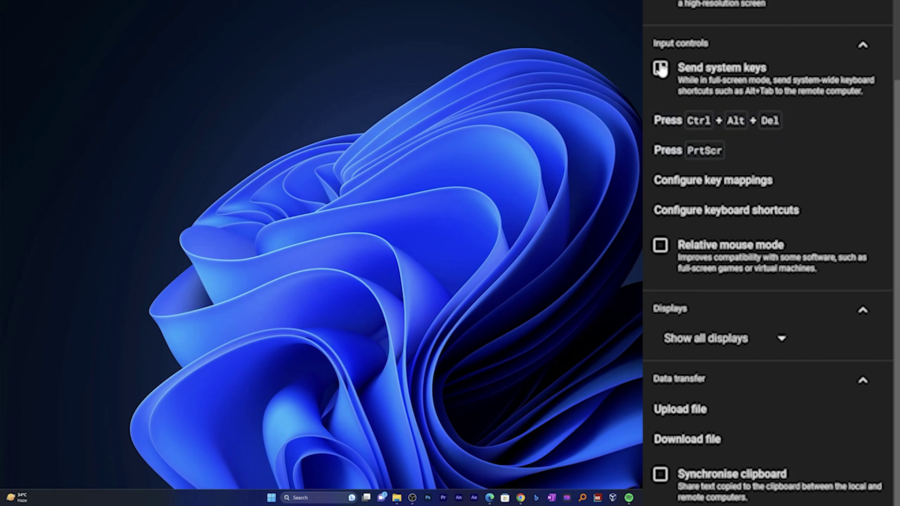
{"action": "scroll", "coordinate": [740, 272], "scroll_direction": "up", "scroll_amount": 4}
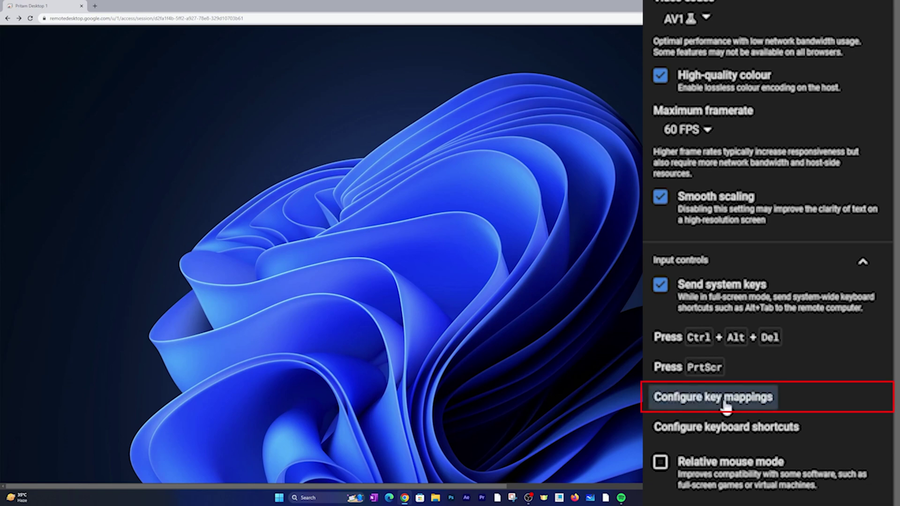
Step: Look at Configure key mappings and Configure keyboard shortcuts, closing both unchanged
{"action": "left_click", "coordinate": [739, 399]}
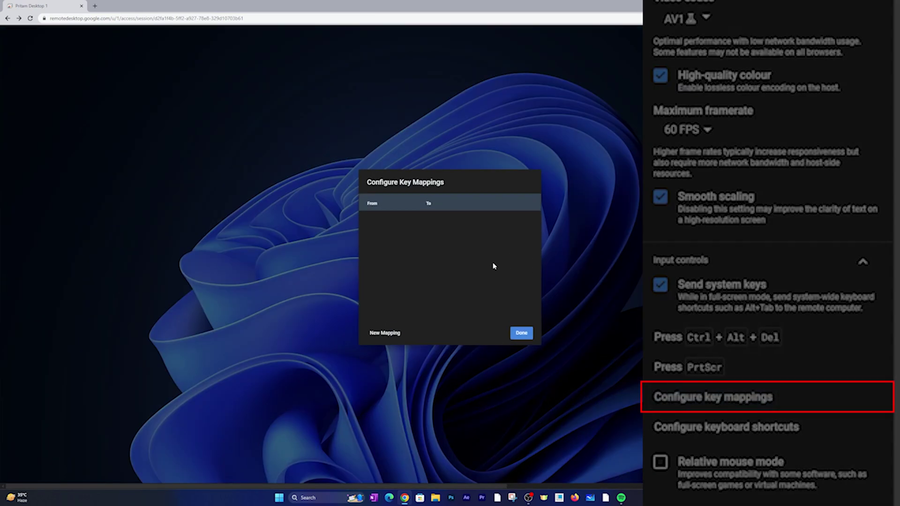
{"action": "left_click", "coordinate": [524, 334]}
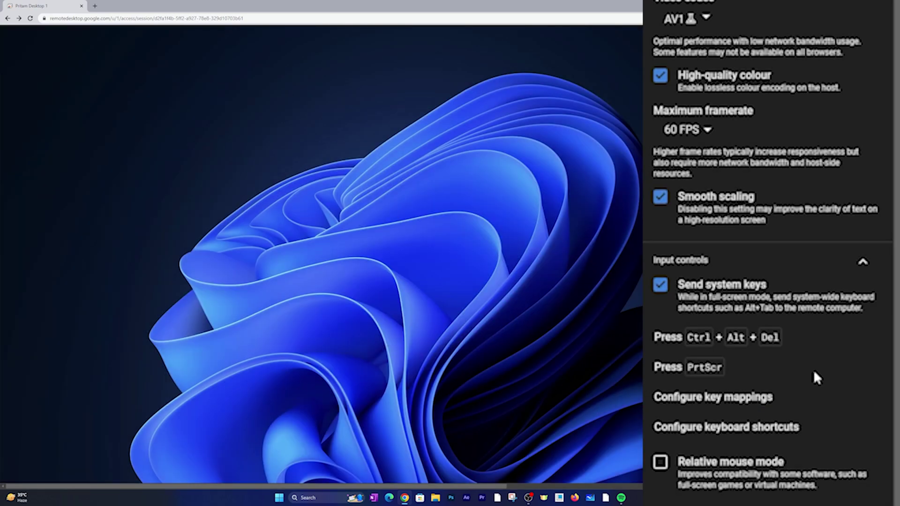
{"action": "left_click", "coordinate": [703, 432]}
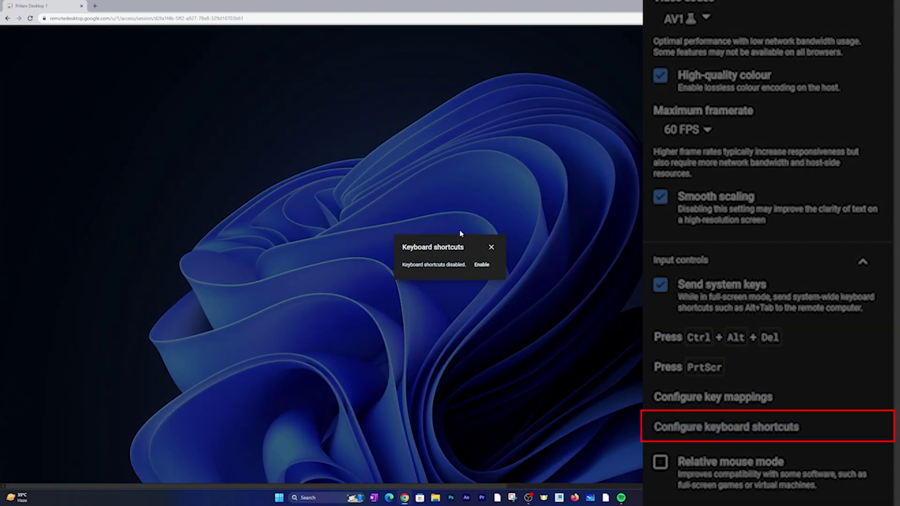
{"action": "left_click", "coordinate": [491, 247]}
{"action": "scroll", "coordinate": [791, 389], "scroll_direction": "down", "scroll_amount": 5}
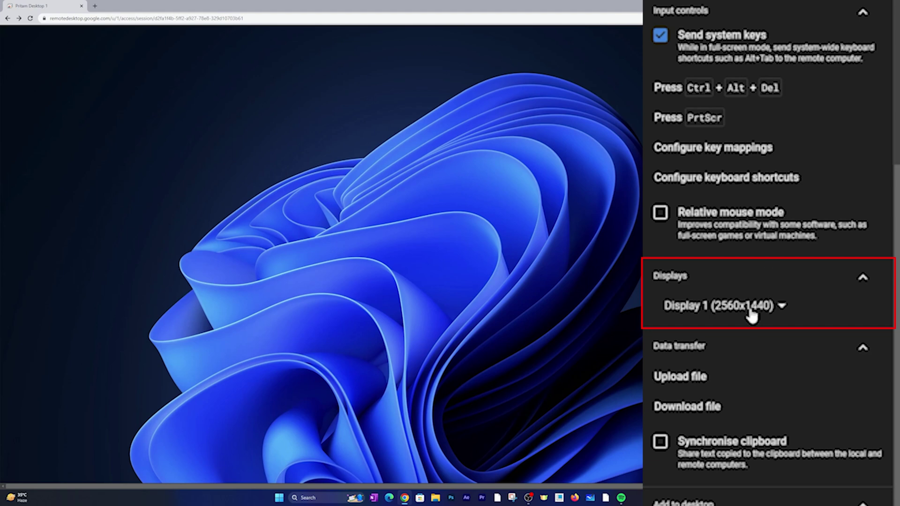
Step: Try the Displays options: Display 2, Display 1, then all displays
{"action": "left_click", "coordinate": [772, 307]}
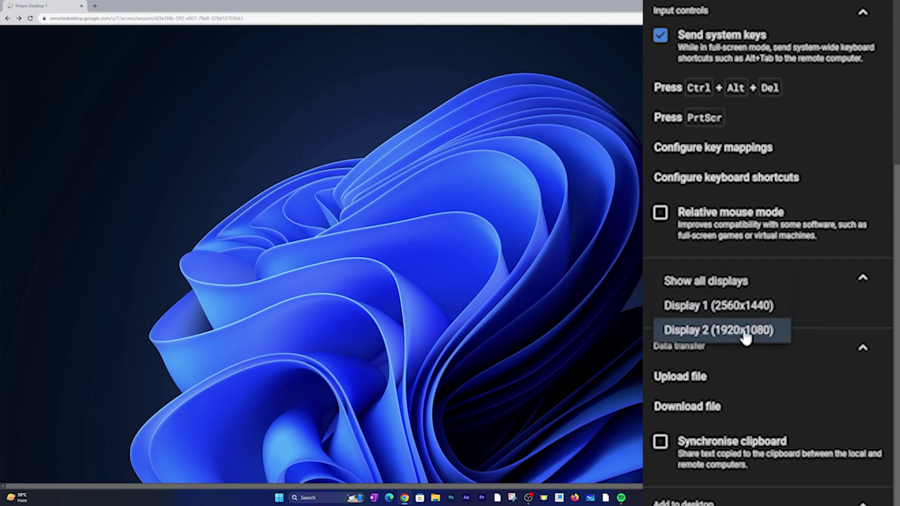
{"action": "left_click", "coordinate": [745, 331]}
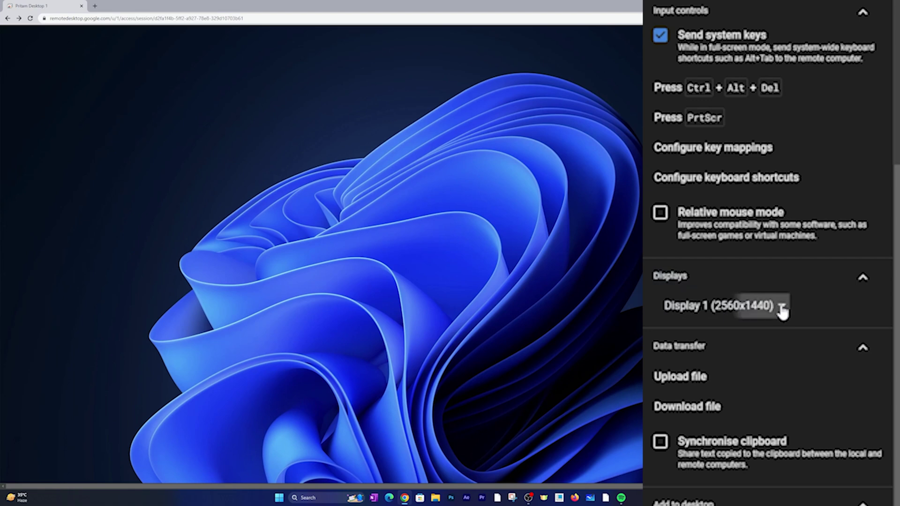
{"action": "left_click", "coordinate": [779, 307]}
{"action": "left_click", "coordinate": [756, 330]}
{"action": "left_click", "coordinate": [769, 308]}
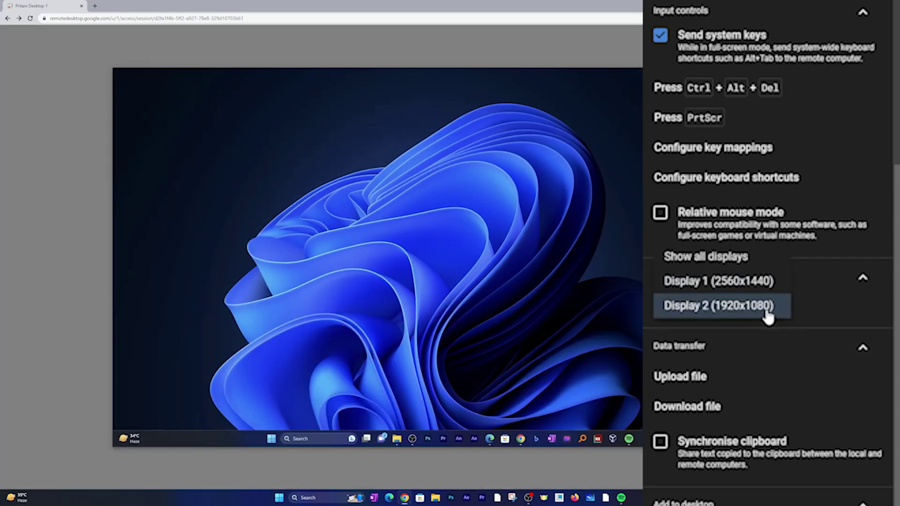
{"action": "left_click", "coordinate": [762, 283]}
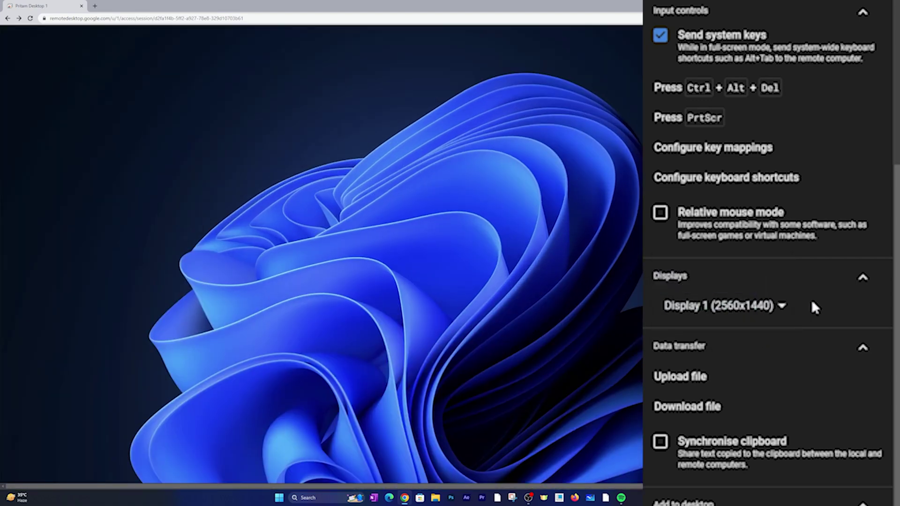
{"action": "left_click", "coordinate": [782, 305]}
{"action": "left_click", "coordinate": [759, 283]}
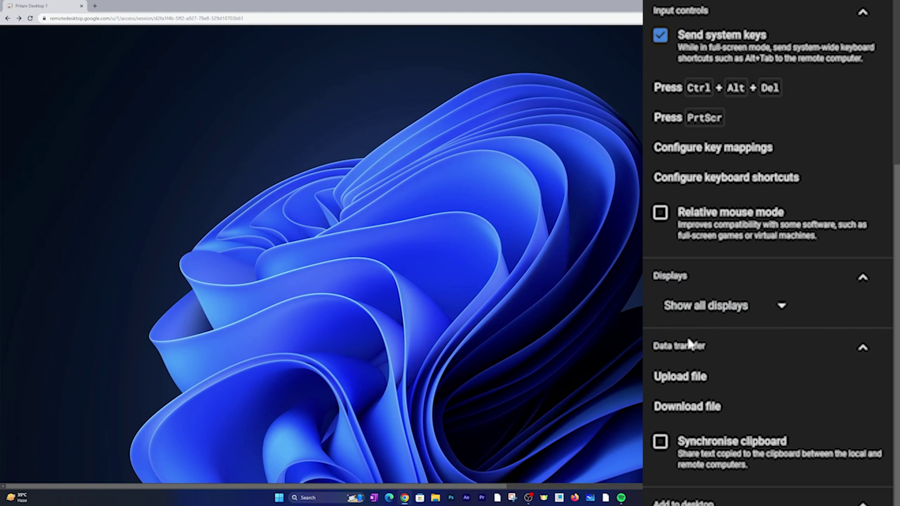
Step: Turn on Scale to fit and show only Display 1 (2560x1440)
{"action": "scroll", "coordinate": [662, 240], "scroll_direction": "up", "scroll_amount": 8}
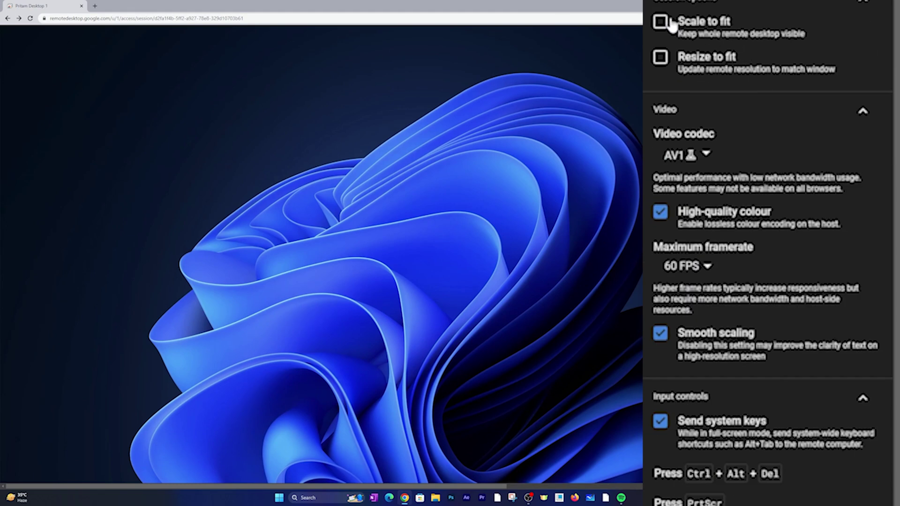
{"action": "left_click", "coordinate": [660, 22]}
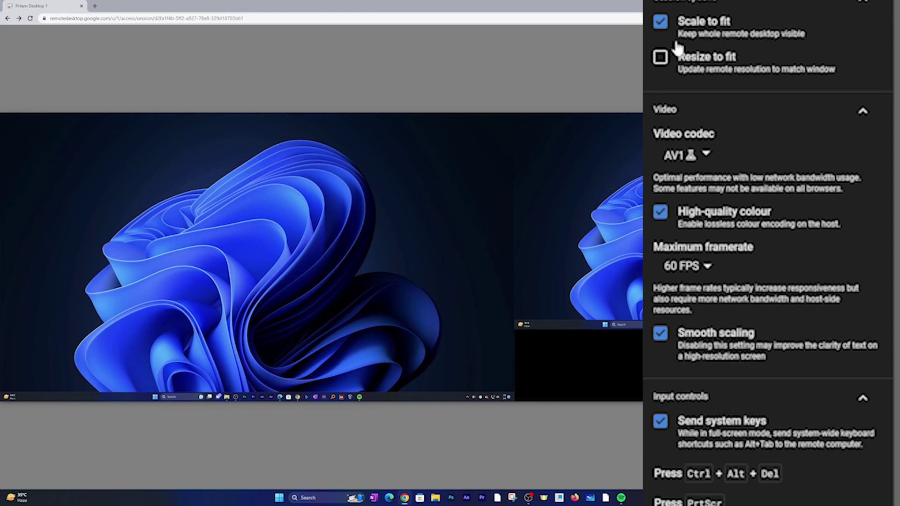
{"action": "scroll", "coordinate": [717, 206], "scroll_direction": "down", "scroll_amount": 8}
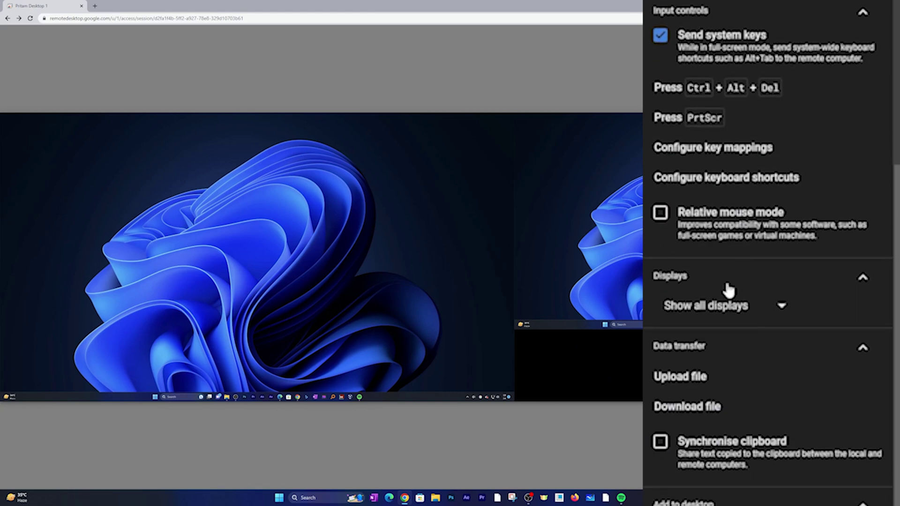
{"action": "left_click", "coordinate": [776, 304]}
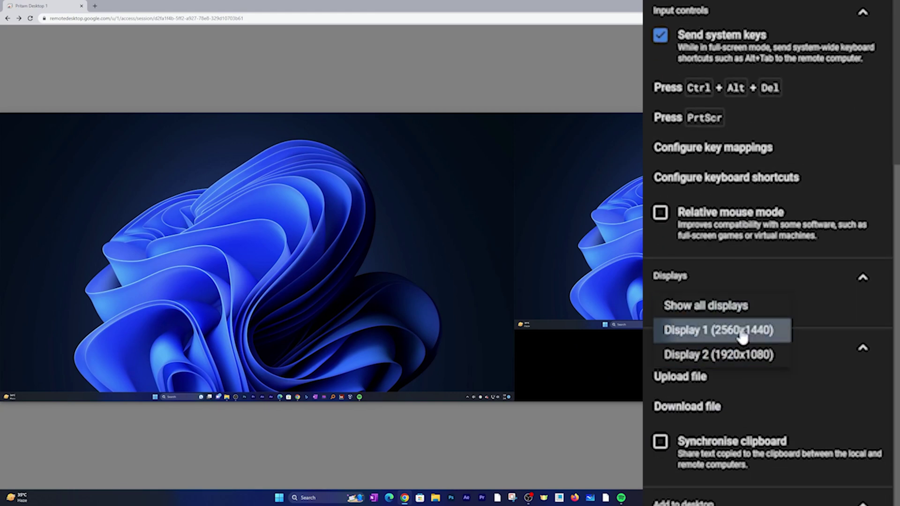
{"action": "left_click", "coordinate": [743, 335]}
{"action": "left_click", "coordinate": [778, 305]}
{"action": "left_click", "coordinate": [734, 331]}
{"action": "left_click", "coordinate": [764, 307]}
{"action": "left_click", "coordinate": [765, 305]}
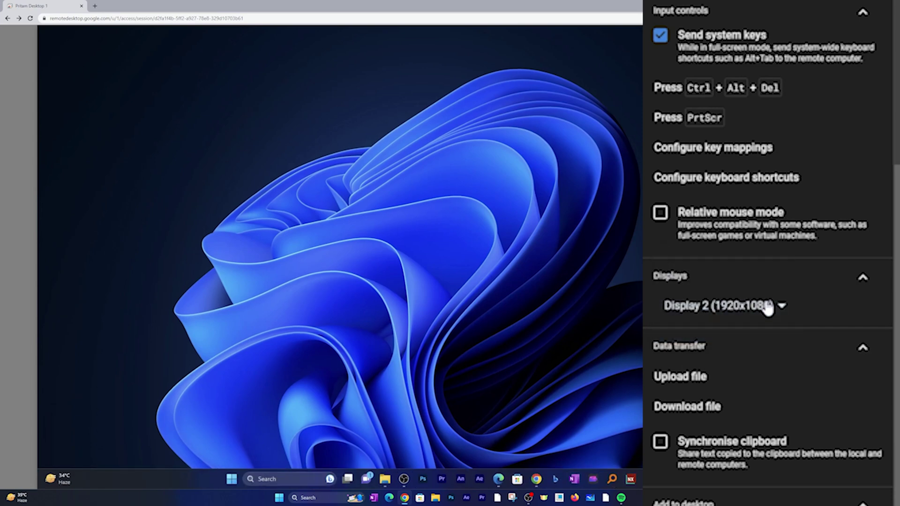
{"action": "left_click", "coordinate": [774, 312]}
{"action": "left_click", "coordinate": [768, 284]}
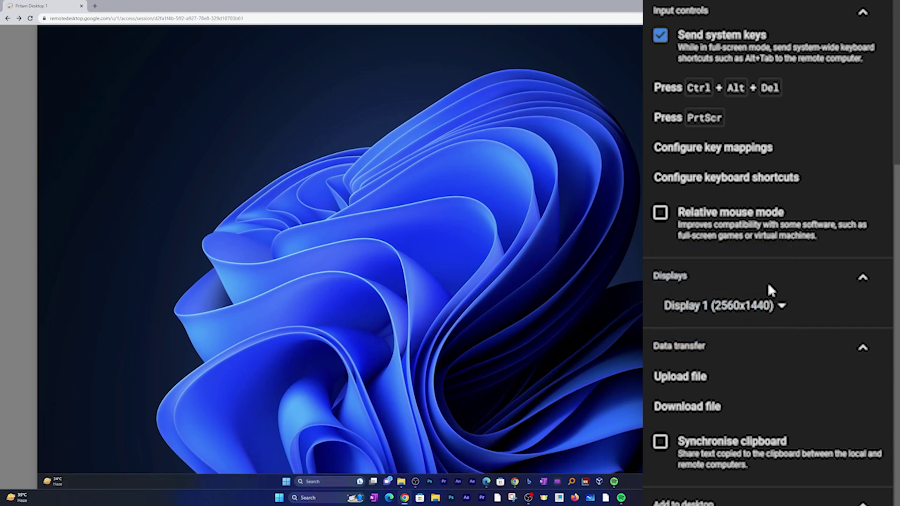
Step: Upload 'ChatGPT with Excel videos_2.mp4' from Downloads > Video to the remote computer
{"action": "scroll", "coordinate": [818, 305], "scroll_direction": "up", "scroll_amount": 1}
{"action": "scroll", "coordinate": [818, 307], "scroll_direction": "down", "scroll_amount": 1}
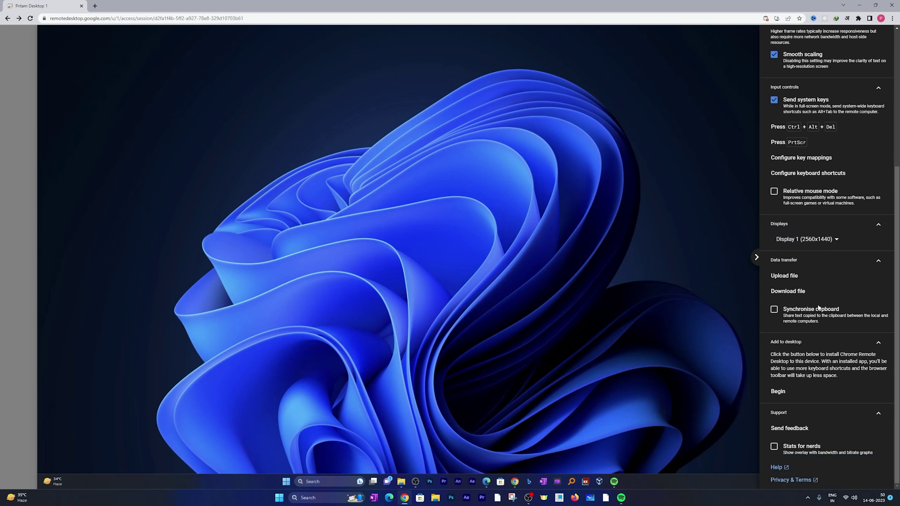
{"action": "left_click", "coordinate": [793, 277]}
{"action": "left_click", "coordinate": [27, 260]}
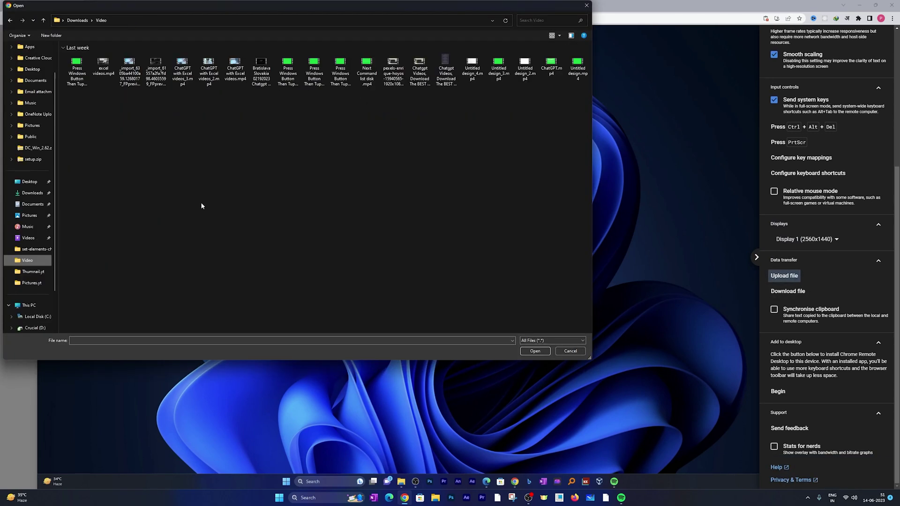
{"action": "double_click", "coordinate": [208, 73]}
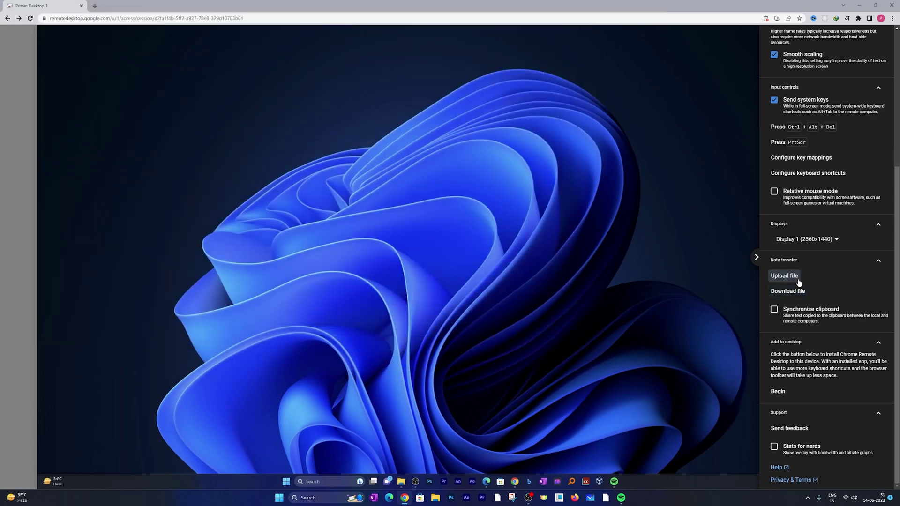
{"action": "scroll", "coordinate": [785, 257], "scroll_direction": "up", "scroll_amount": 4}
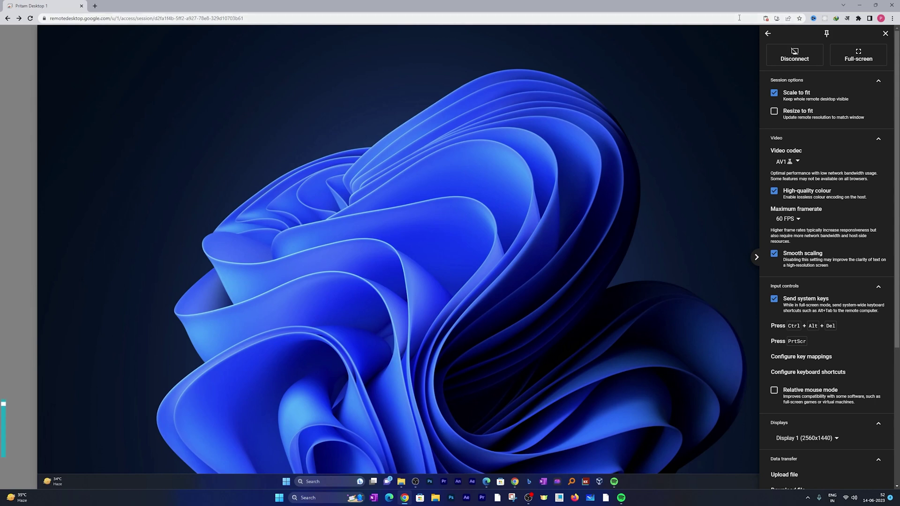
Step: Disconnect the remote session from the side panel
{"action": "left_click", "coordinate": [791, 57]}
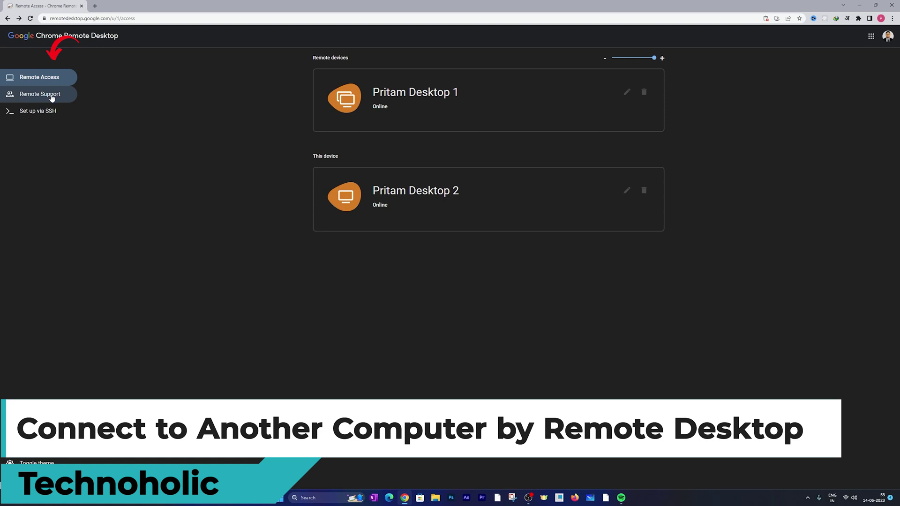
Step: Generate a one-off access code under Remote Support and copy it
{"action": "left_click", "coordinate": [49, 95]}
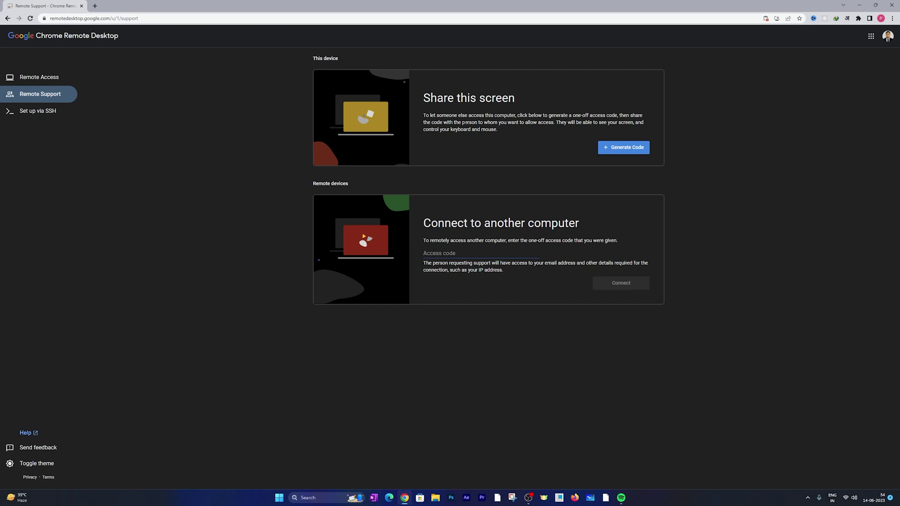
{"action": "left_click", "coordinate": [633, 149]}
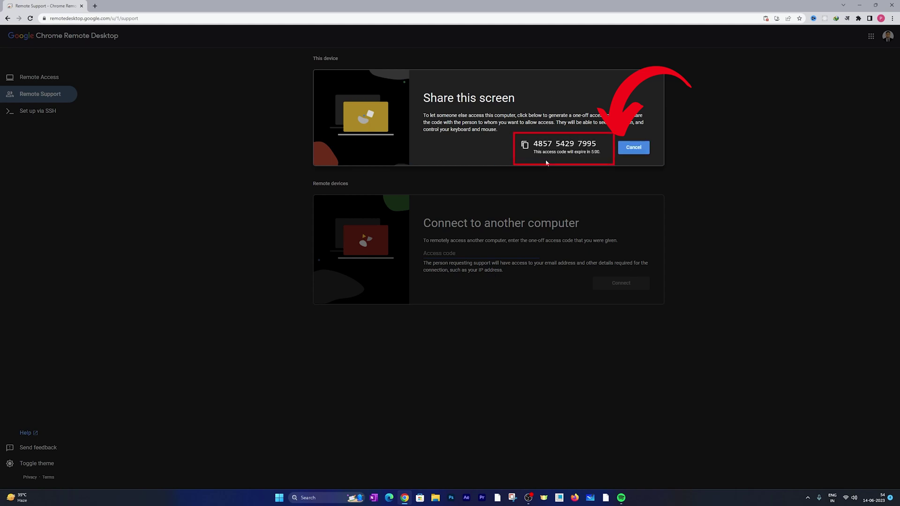
{"action": "left_click", "coordinate": [525, 145]}
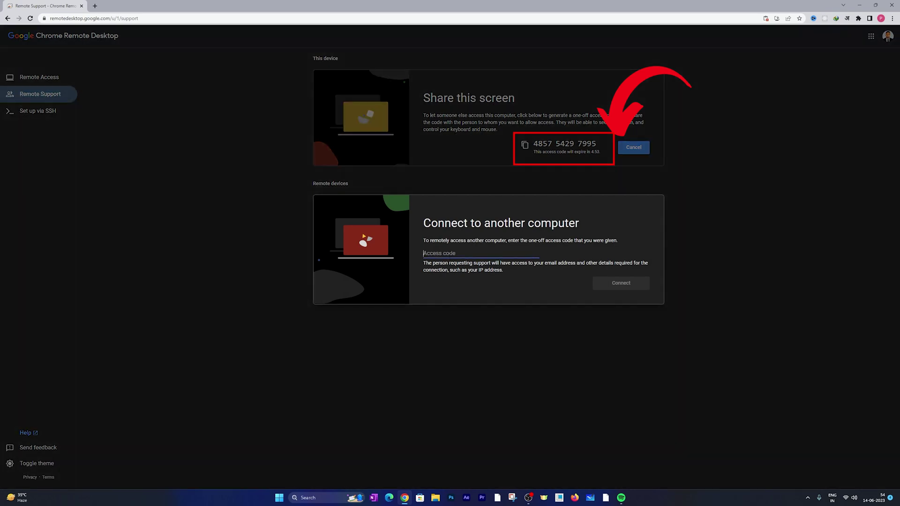
Step: Paste the code into the Access code field, clear it, and go to Set up via SSH
{"action": "right_click", "coordinate": [449, 253]}
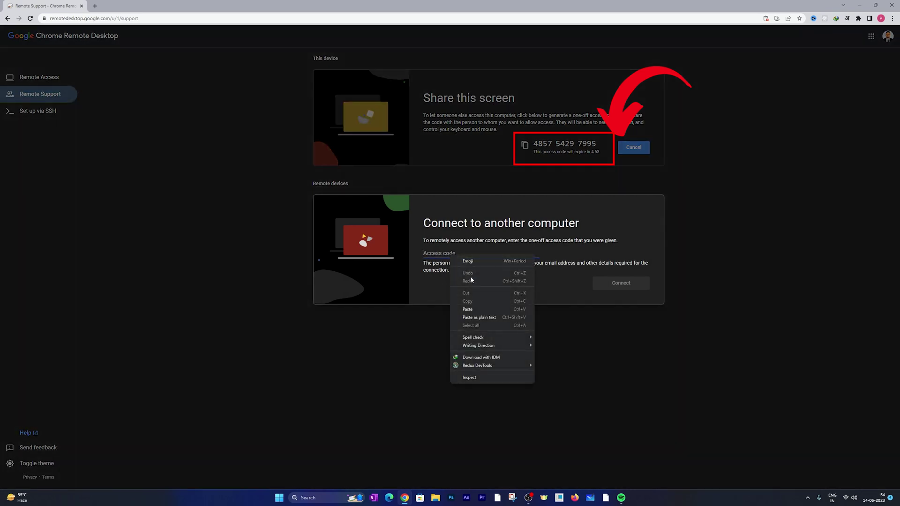
{"action": "left_click", "coordinate": [480, 318]}
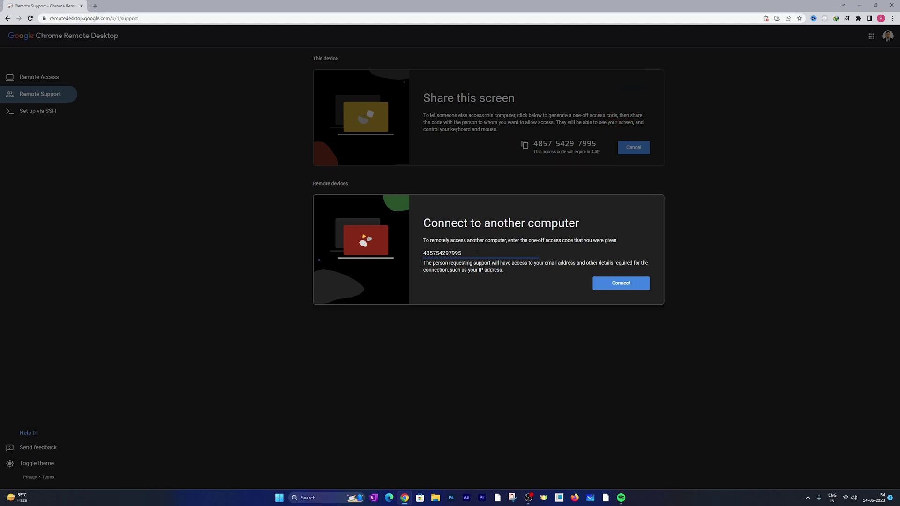
{"action": "left_click_drag", "start_coordinate": [476, 253], "coordinate": [422, 255]}
{"action": "key", "text": "BackSpace"}
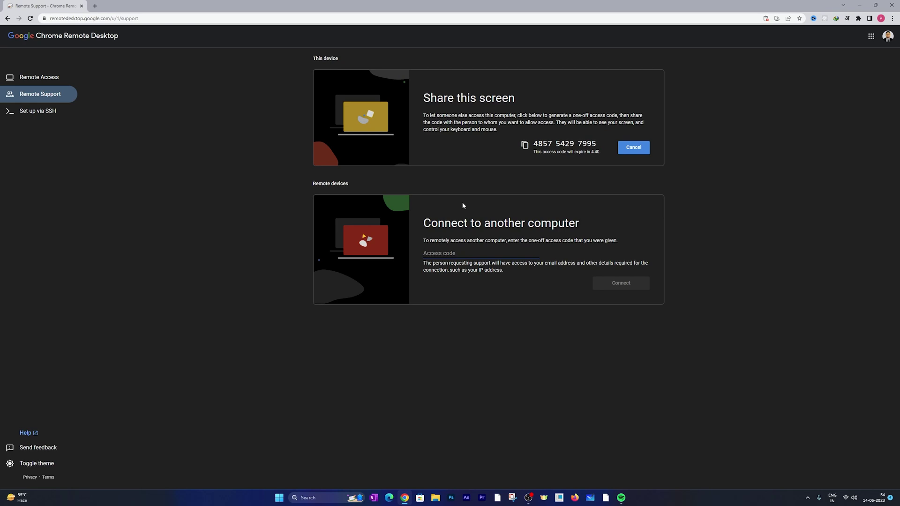
{"action": "left_click", "coordinate": [89, 111]}
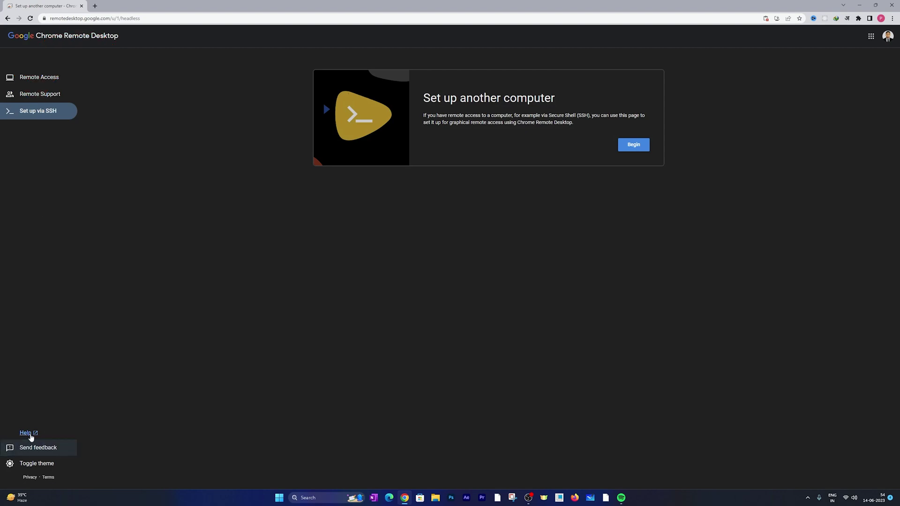
Step: Open and close Send feedback, then toggle the theme twice to land on light mode
{"action": "left_click", "coordinate": [40, 464]}
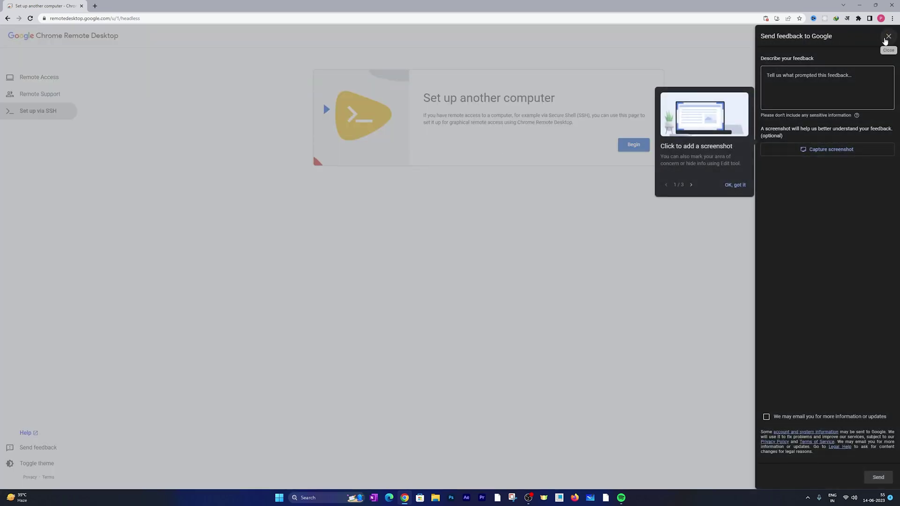
{"action": "left_click", "coordinate": [888, 36]}
{"action": "left_click", "coordinate": [41, 463]}
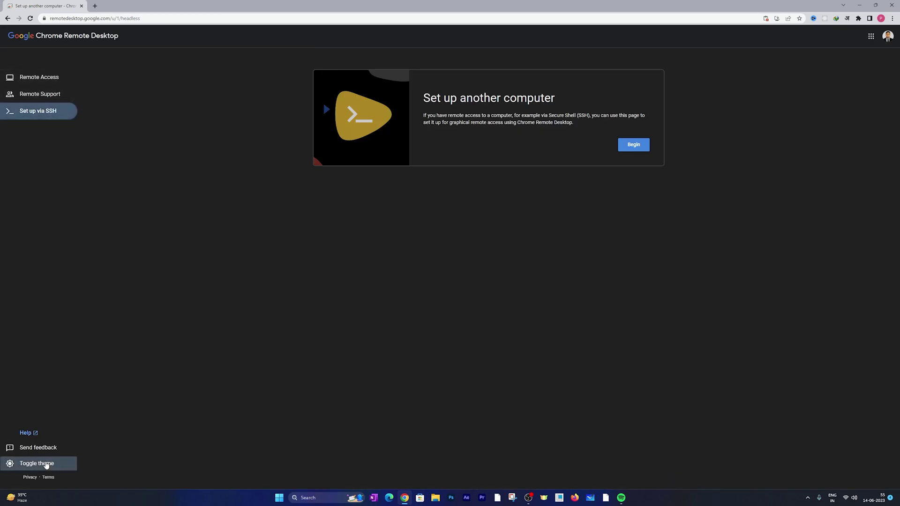
{"action": "left_click", "coordinate": [37, 464]}
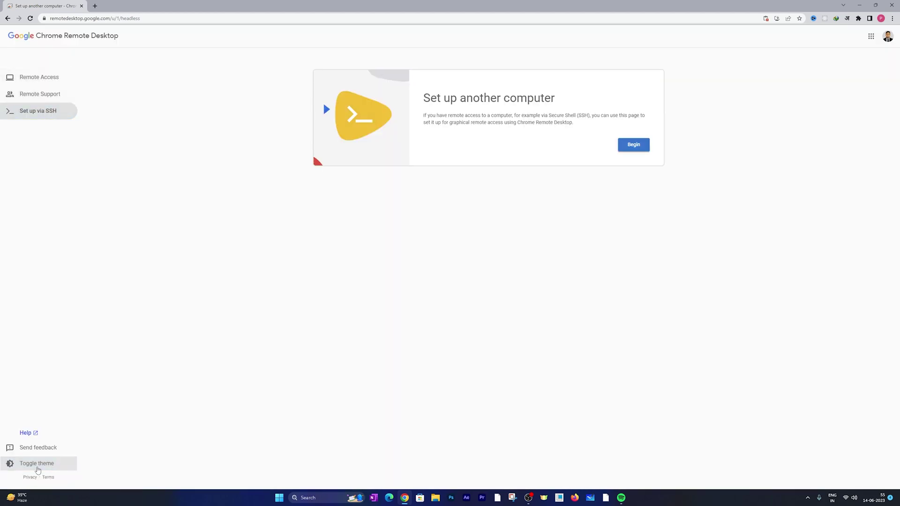